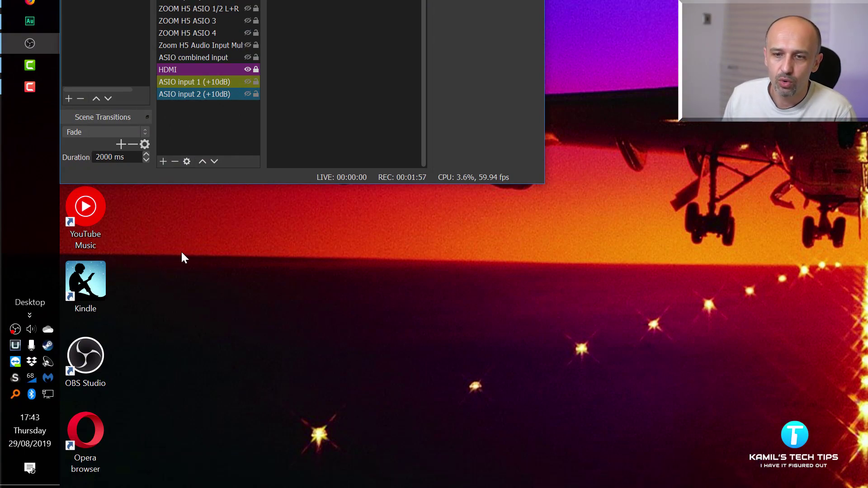
Open the Sound panel from the Realtek tray icon and show the Recording devices list
{"action": "right_click", "coordinate": [30, 328]}
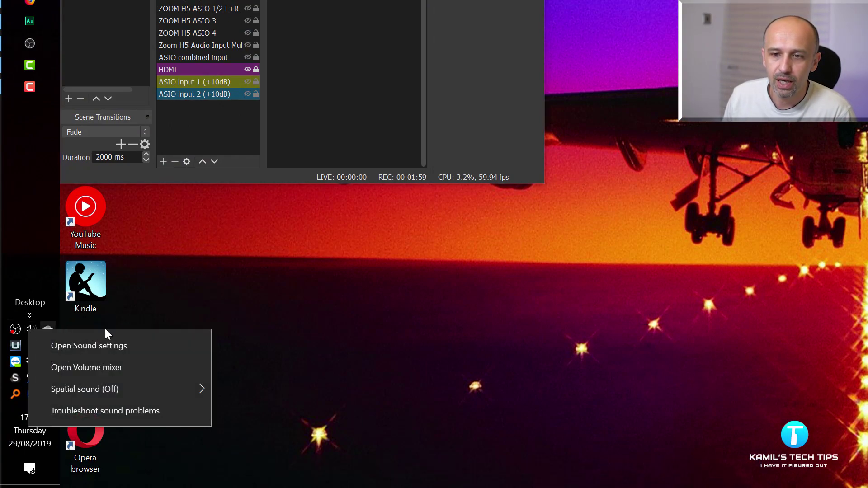
{"action": "left_click", "coordinate": [138, 313]}
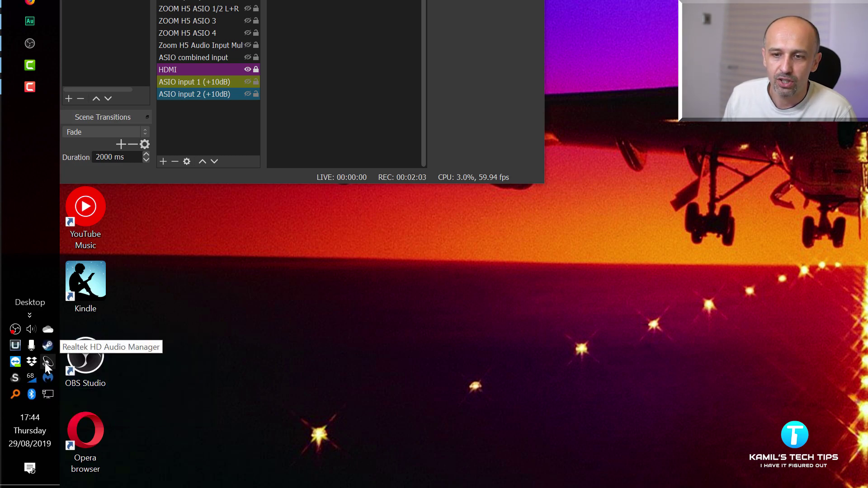
{"action": "right_click", "coordinate": [45, 363]}
{"action": "left_click", "coordinate": [55, 313]}
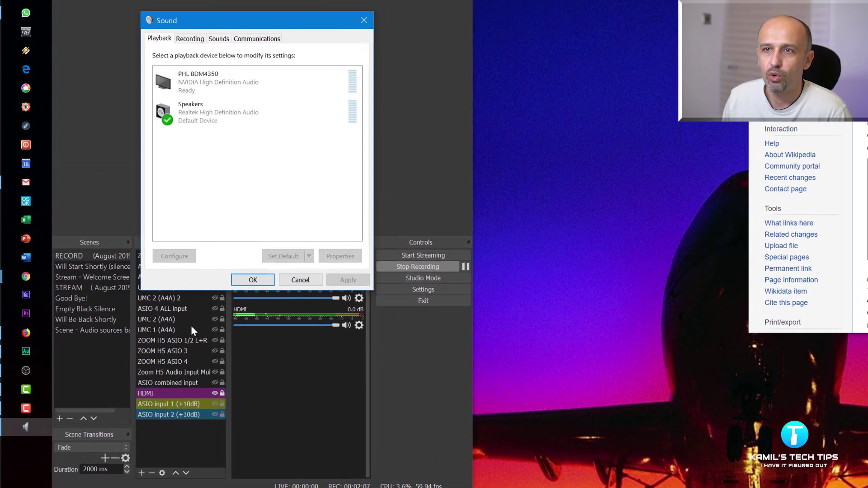
{"action": "left_click_drag", "start_coordinate": [228, 28], "coordinate": [214, 218]}
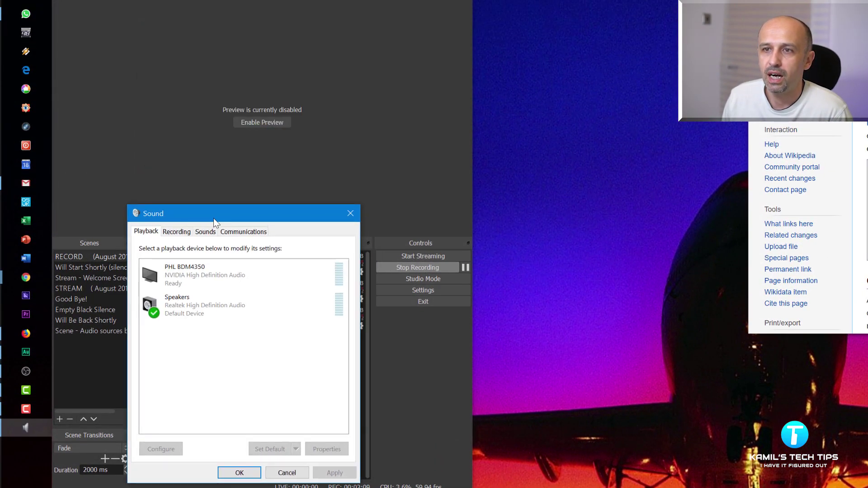
{"action": "left_click", "coordinate": [176, 233]}
{"action": "left_click", "coordinate": [201, 305]}
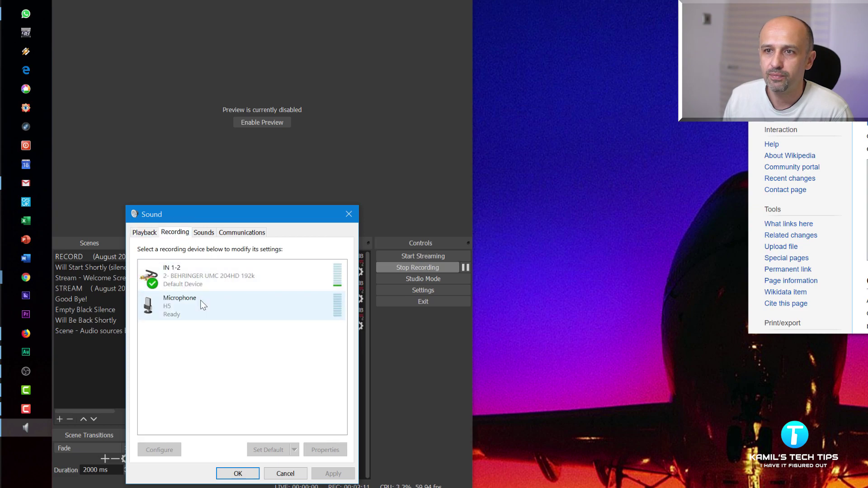
Open IN 1-2 properties and review its General, Levels and Enhancements tabs
{"action": "double_click", "coordinate": [202, 282]}
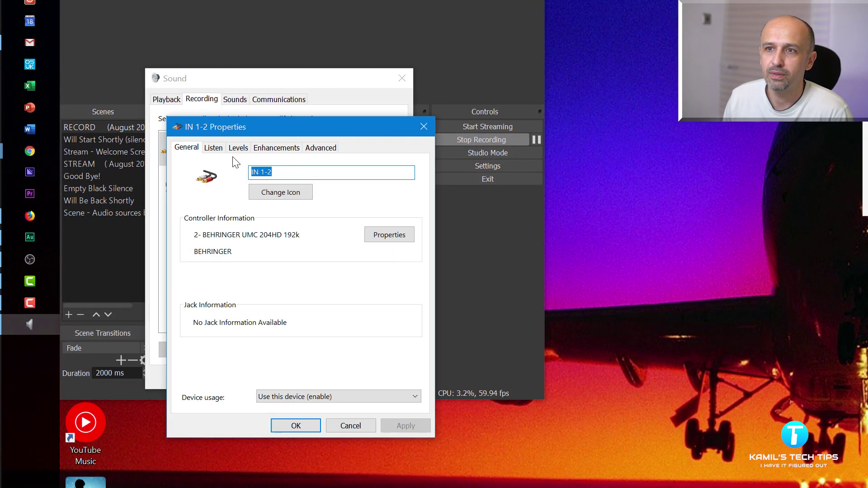
{"action": "left_click", "coordinate": [318, 150]}
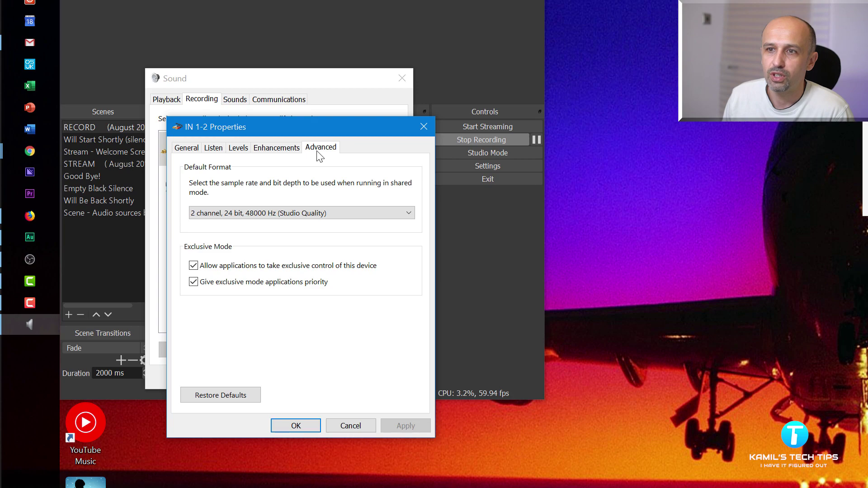
{"action": "left_click", "coordinate": [186, 149]}
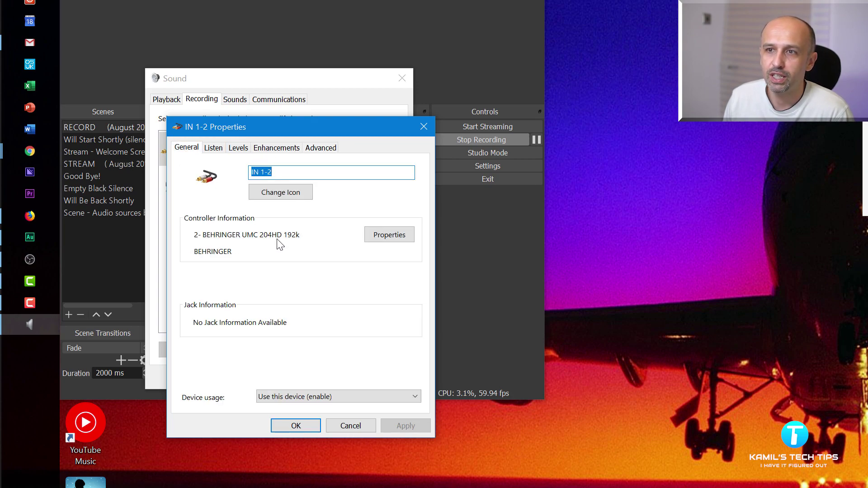
{"action": "left_click", "coordinate": [237, 151]}
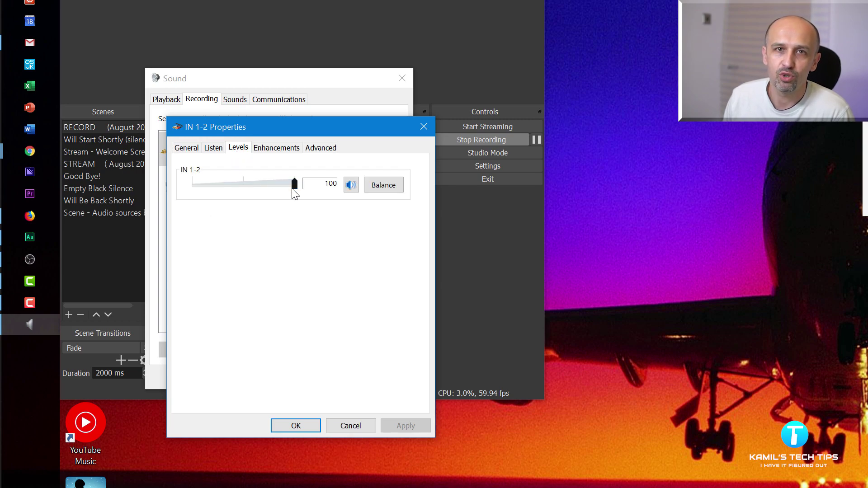
{"action": "left_click", "coordinate": [290, 148]}
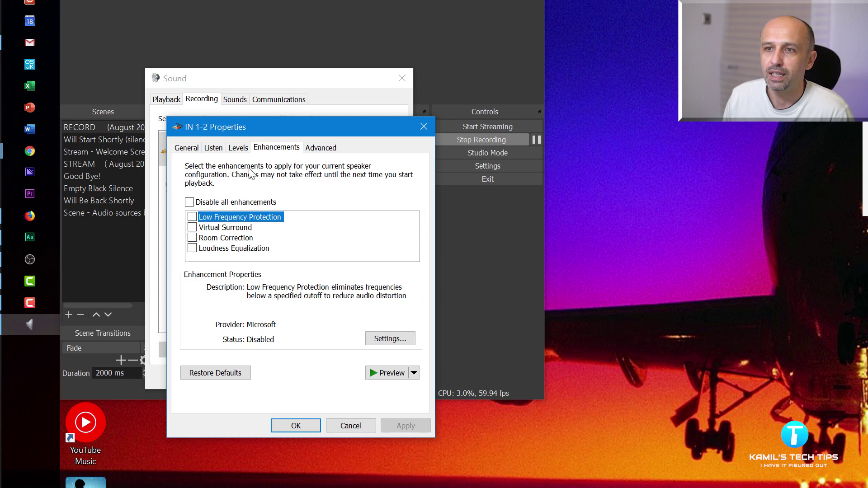
Keep IN 1-2's default format at 2 channel, 24 bit, 48000 Hz and cancel
{"action": "left_click", "coordinate": [322, 150]}
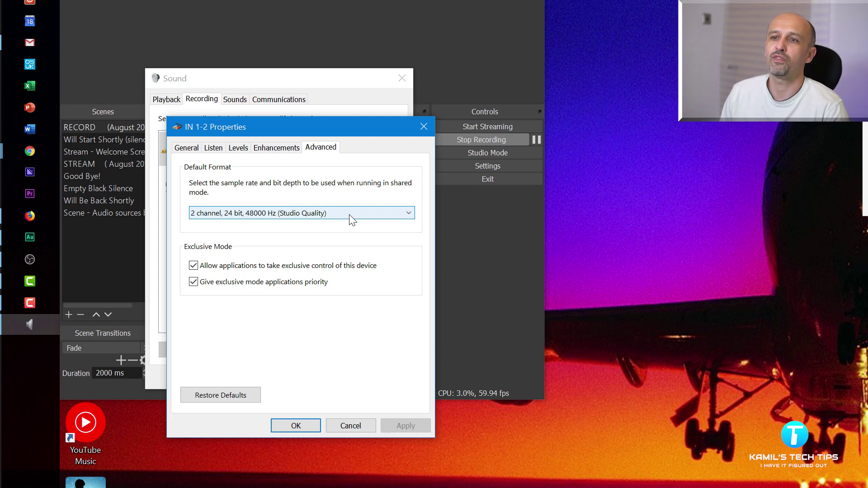
{"action": "left_click", "coordinate": [269, 215]}
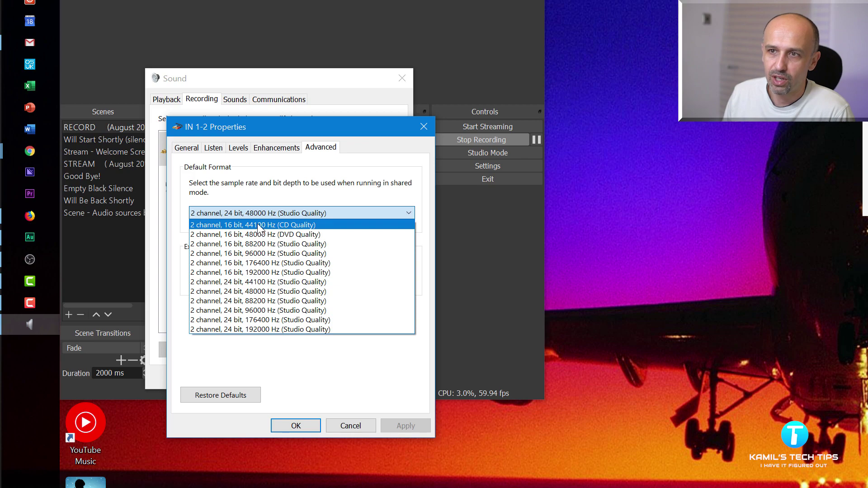
{"action": "left_click", "coordinate": [256, 195]}
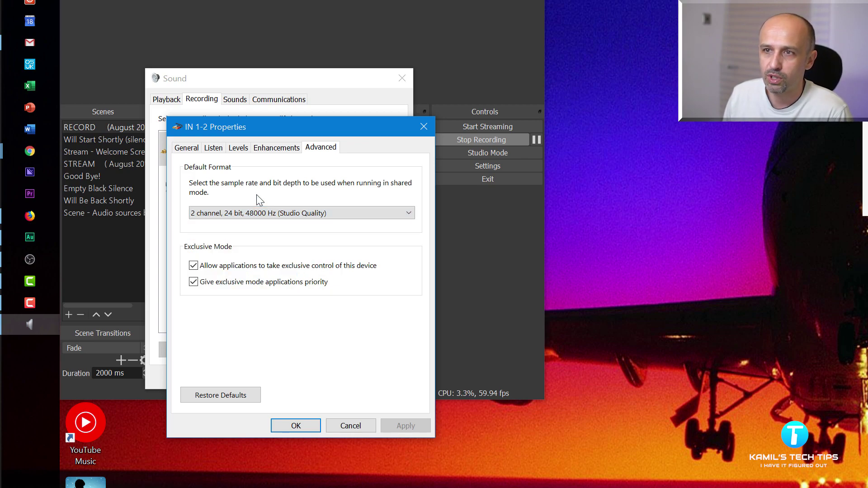
{"action": "left_click", "coordinate": [357, 427]}
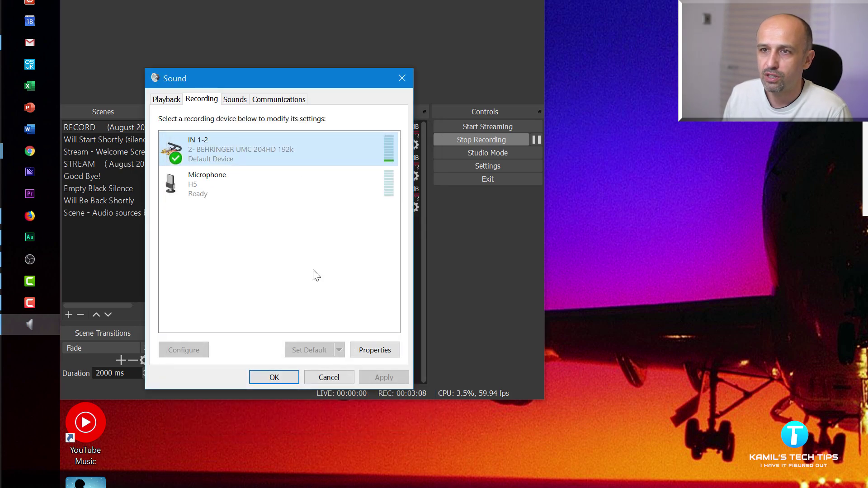
Review the H5 Microphone's Listen and Levels tabs, keep 4 channel, 24 bit, 48000 Hz, then cancel
{"action": "double_click", "coordinate": [238, 190]}
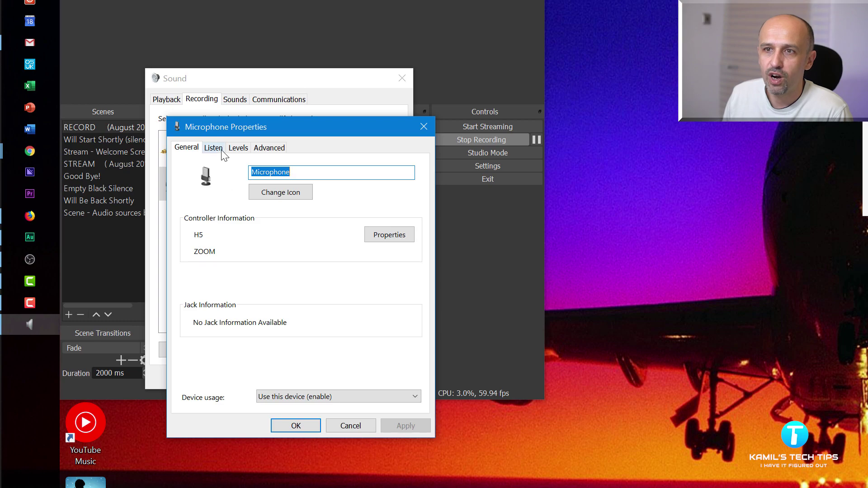
{"action": "left_click", "coordinate": [221, 149]}
{"action": "left_click", "coordinate": [236, 149]}
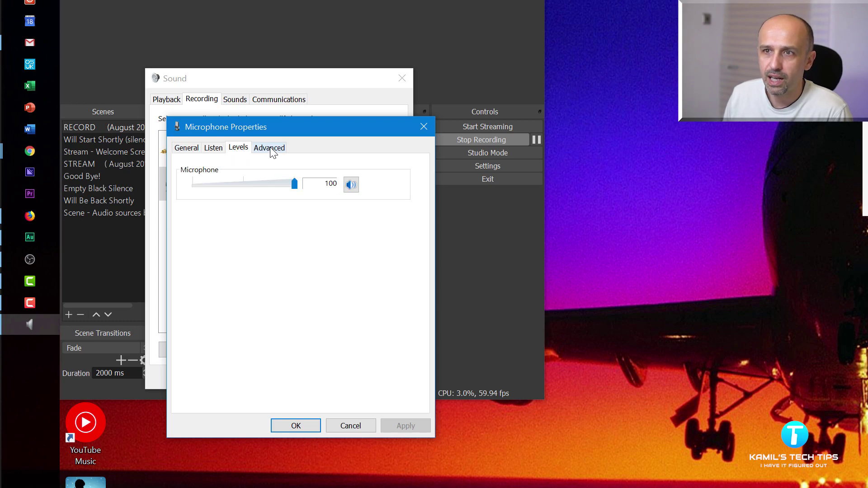
{"action": "left_click", "coordinate": [271, 149]}
{"action": "left_click", "coordinate": [260, 215]}
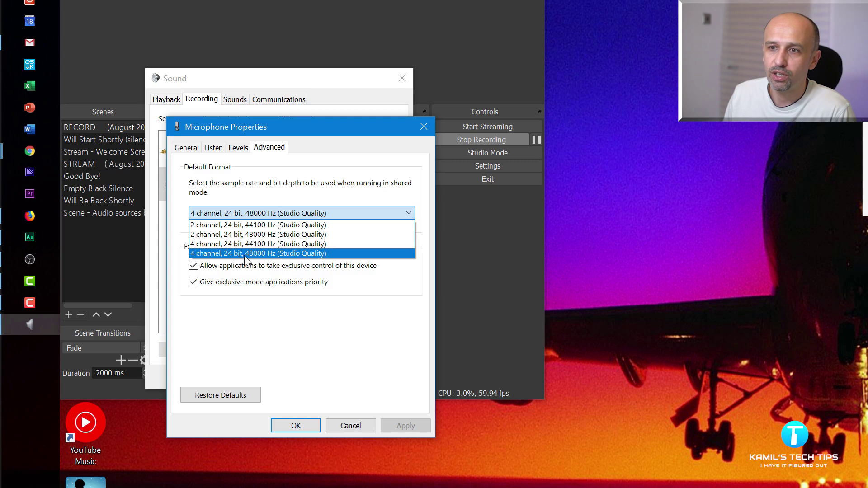
{"action": "left_click", "coordinate": [262, 319]}
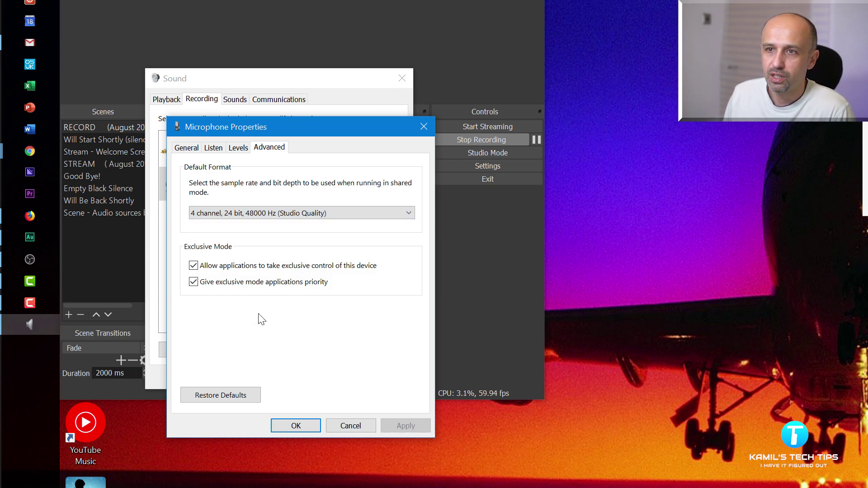
{"action": "left_click", "coordinate": [362, 427]}
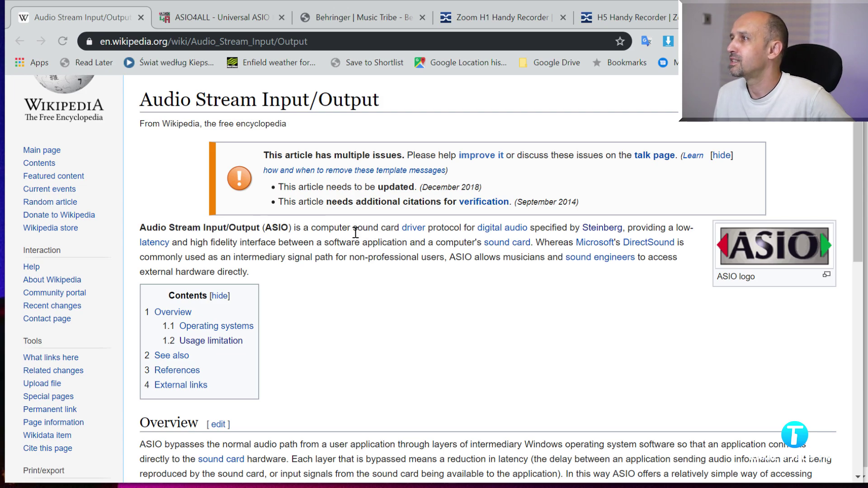
Read the Wikipedia ASIO article's intro, scroll to the bottom, then return to the top
{"action": "double_click", "coordinate": [453, 228]}
{"action": "left_click", "coordinate": [453, 228]}
{"action": "left_click", "coordinate": [476, 310]}
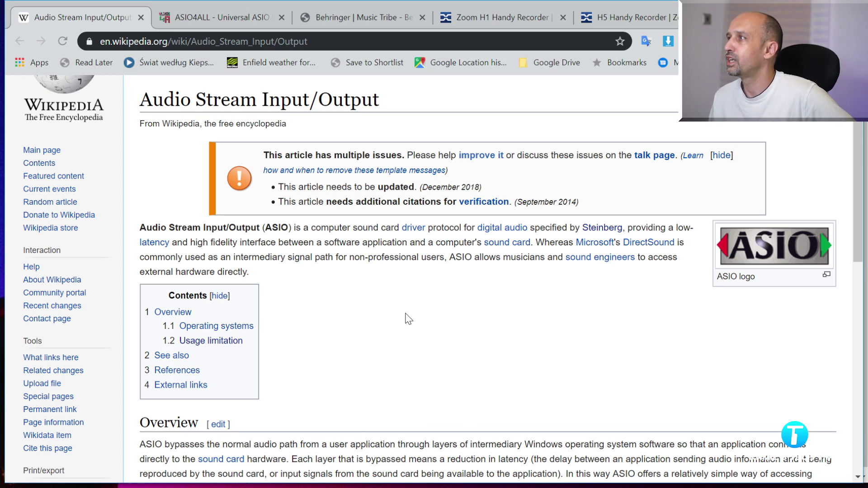
{"action": "scroll", "coordinate": [408, 319], "scroll_direction": "down", "scroll_amount": 15}
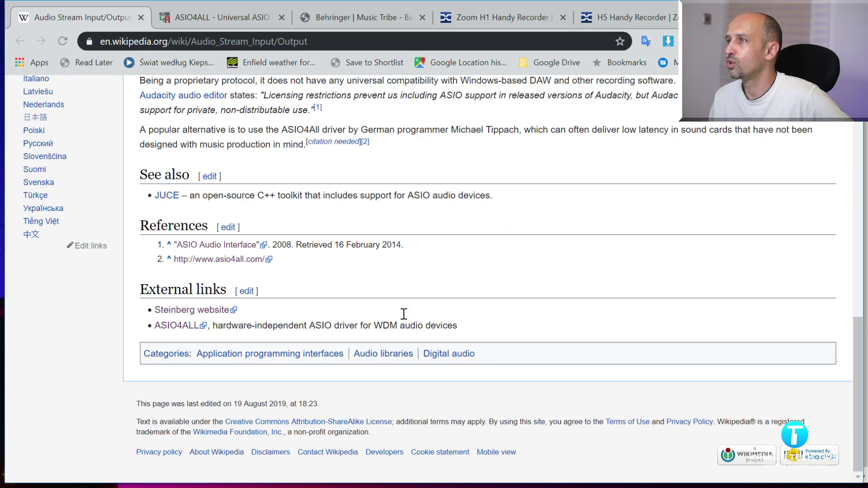
{"action": "key", "text": "Home"}
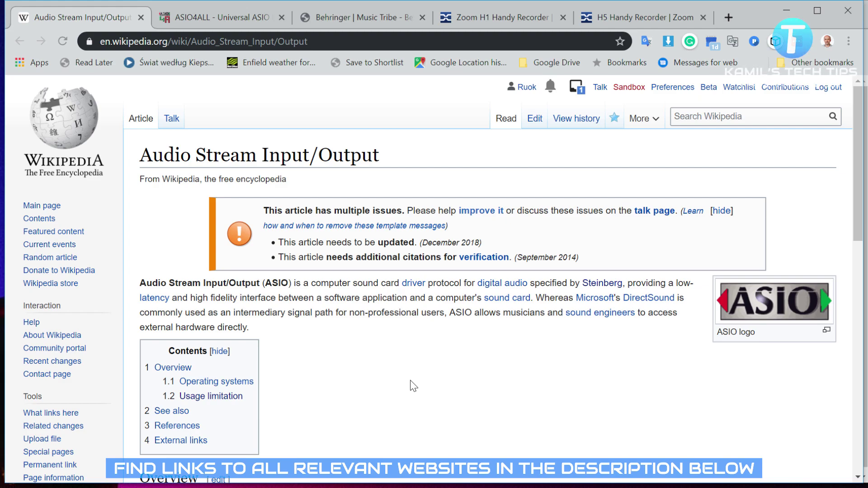
{"action": "left_click", "coordinate": [364, 17]}
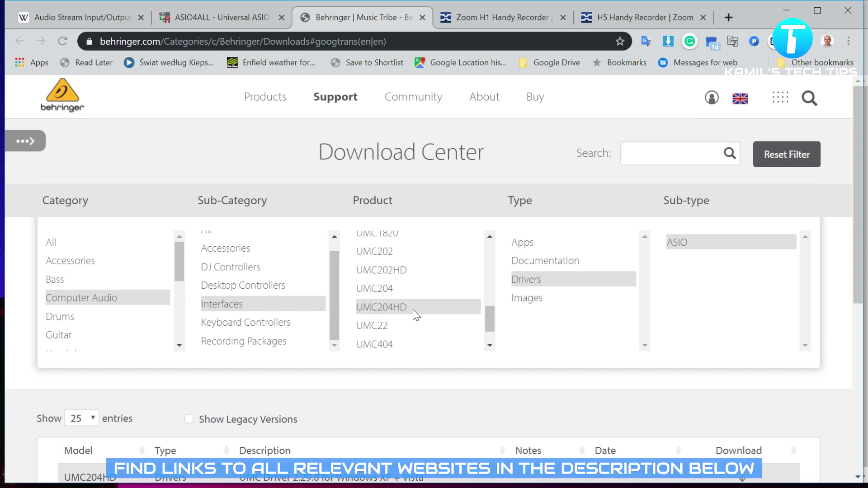
Highlight the UMC204HD driver version 4.59.0 on Behringer's Download Center
{"action": "scroll", "coordinate": [456, 396], "scroll_direction": "down", "scroll_amount": 6}
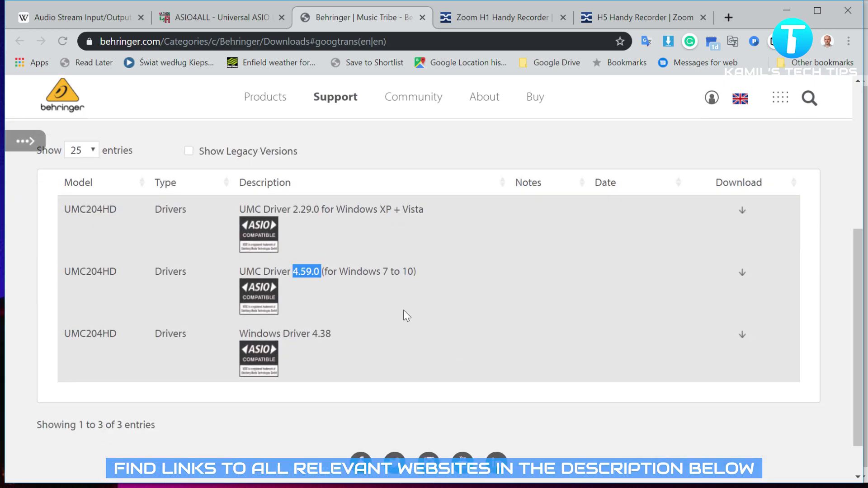
{"action": "left_click", "coordinate": [302, 269]}
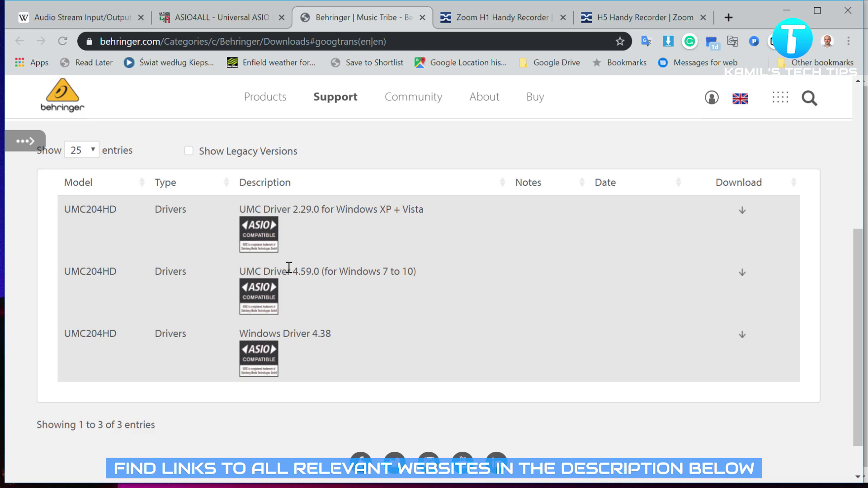
{"action": "double_click", "coordinate": [298, 271]}
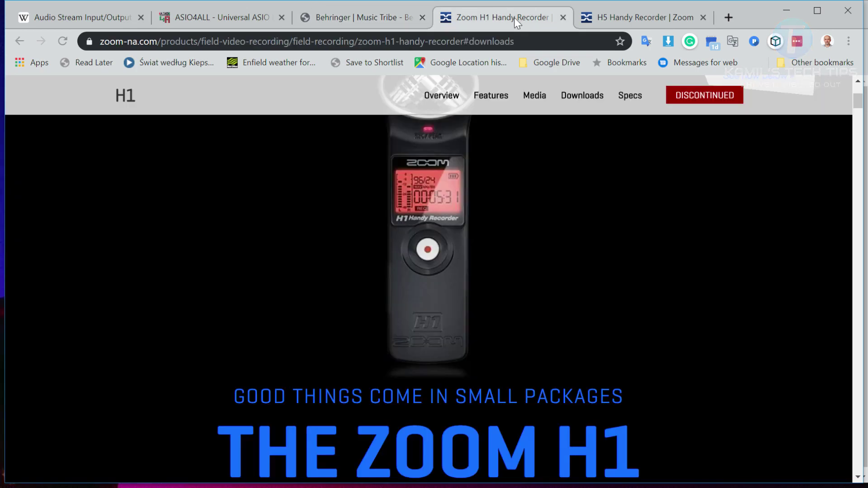
Show the Zoom H1 page's H Series ASIO Driver download for Windows 7/8/8.1/10
{"action": "left_click", "coordinate": [514, 18]}
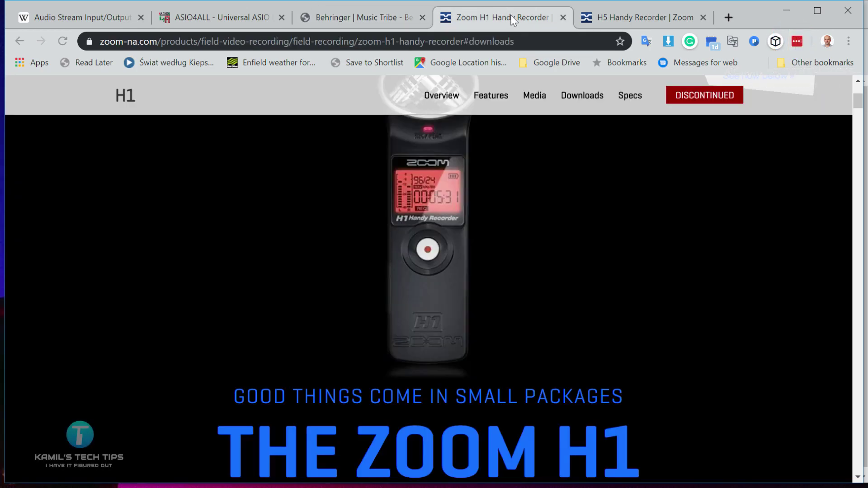
{"action": "left_click", "coordinate": [583, 96]}
{"action": "scroll", "coordinate": [661, 407], "scroll_direction": "down", "scroll_amount": 6}
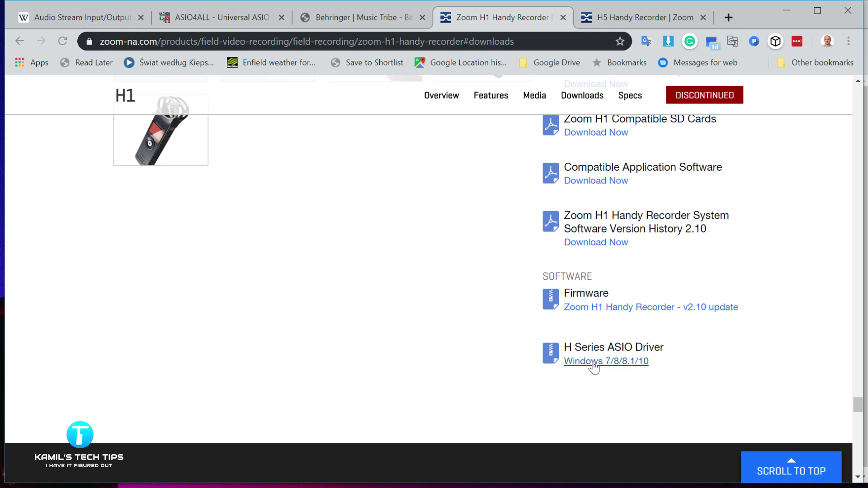
{"action": "left_click", "coordinate": [609, 368]}
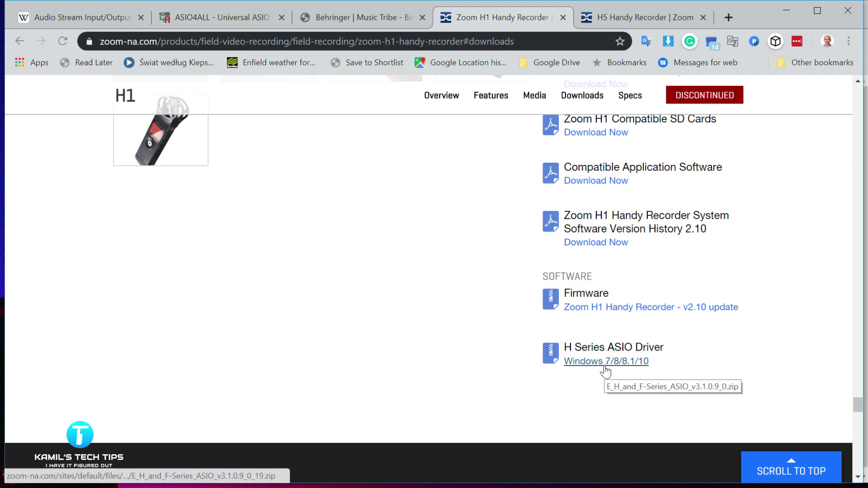
Scroll the Zoom H5 page's Downloads to the Stereo and Multi-Track ASIO drivers
{"action": "left_click", "coordinate": [645, 18]}
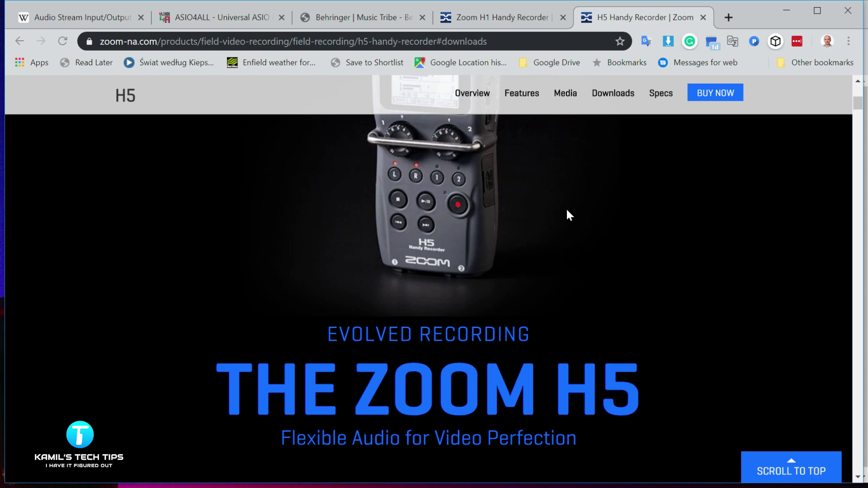
{"action": "left_click", "coordinate": [615, 99]}
{"action": "scroll", "coordinate": [648, 376], "scroll_direction": "down", "scroll_amount": 5}
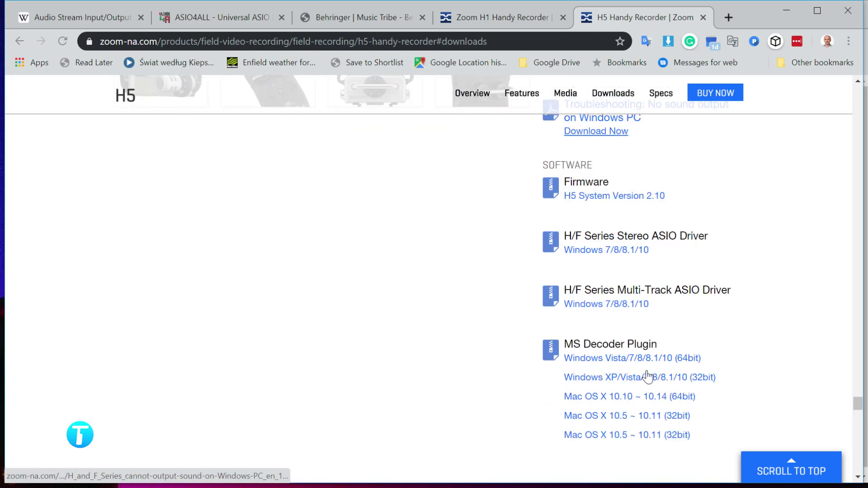
{"action": "scroll", "coordinate": [647, 370], "scroll_direction": "down", "scroll_amount": 2}
{"action": "scroll", "coordinate": [645, 344], "scroll_direction": "up", "scroll_amount": 3}
{"action": "scroll", "coordinate": [651, 308], "scroll_direction": "down", "scroll_amount": 2}
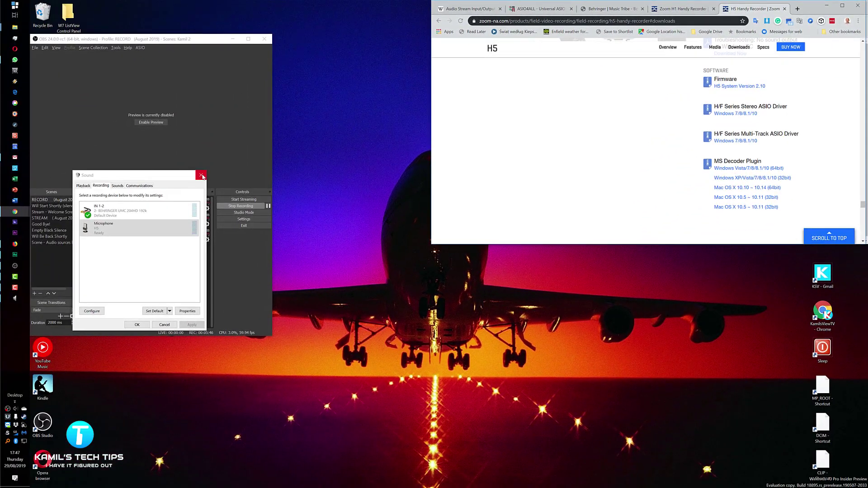
Bring up the UMC Control Panel from the tray over OBS and reposition it
{"action": "left_click", "coordinate": [201, 174]}
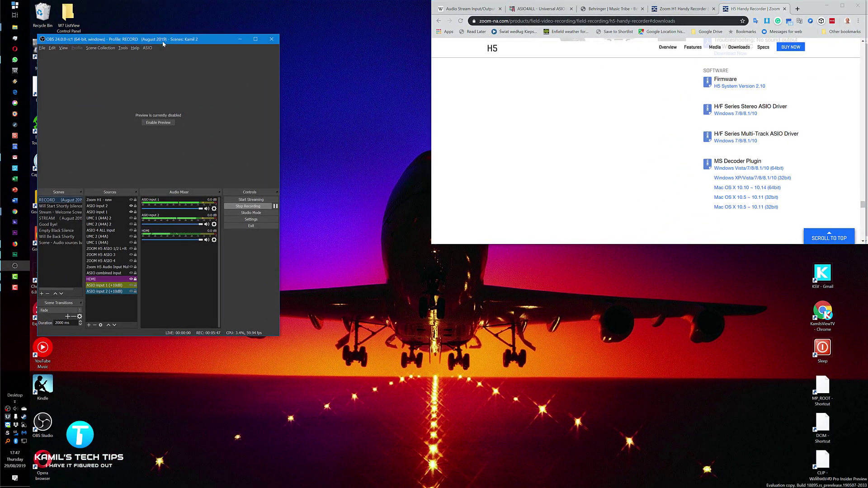
{"action": "left_click_drag", "start_coordinate": [153, 43], "coordinate": [154, 43]}
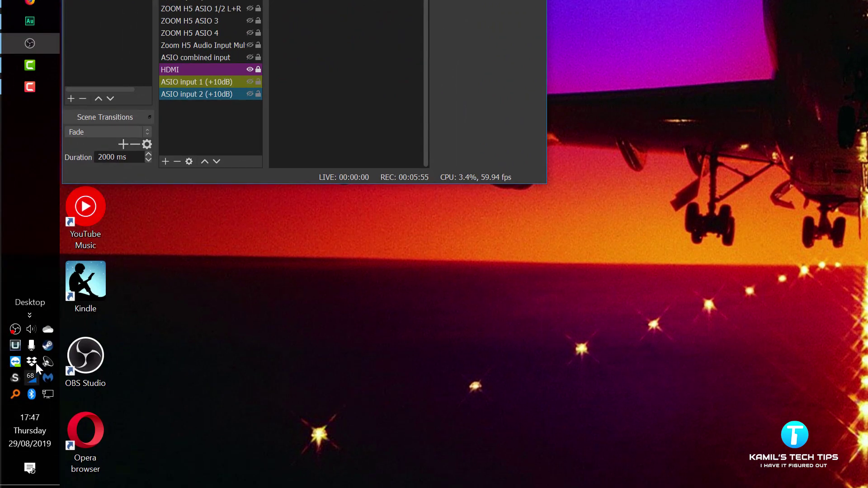
{"action": "left_click", "coordinate": [18, 344]}
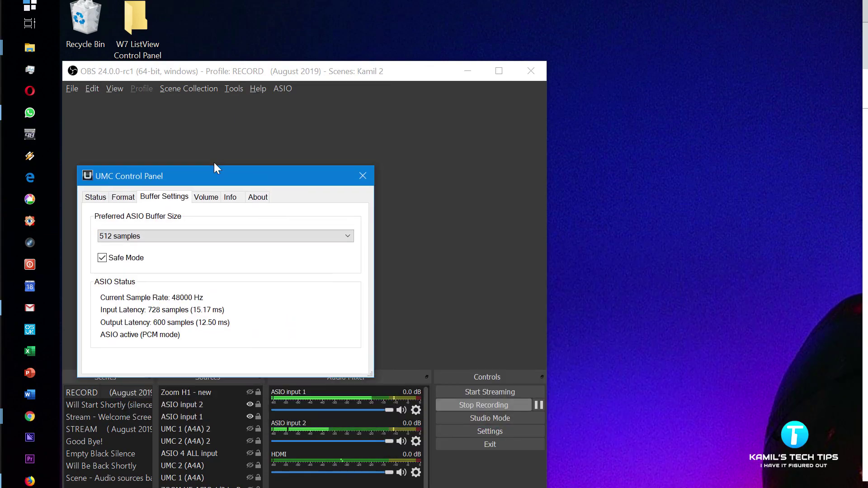
{"action": "left_click_drag", "start_coordinate": [214, 164], "coordinate": [297, 147]}
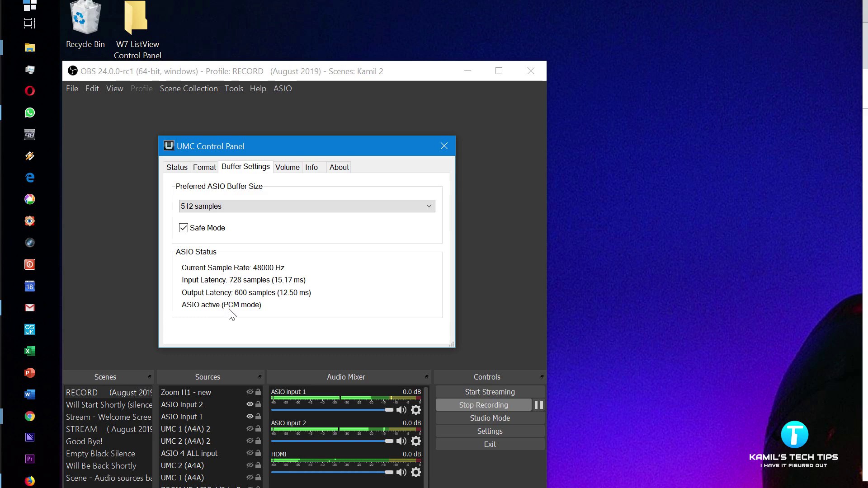
Check the 4-channel, 24-bit formats and the 48000 Hz current sample rate status
{"action": "left_click", "coordinate": [205, 172]}
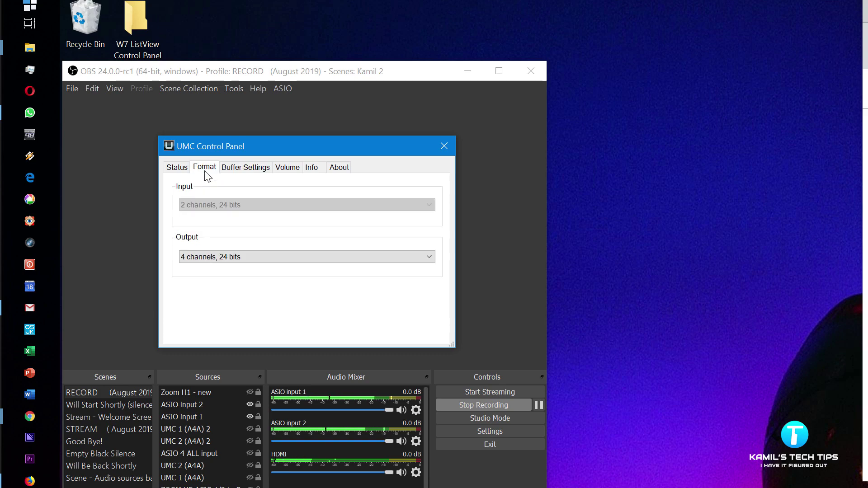
{"action": "left_click", "coordinate": [235, 260]}
{"action": "left_click", "coordinate": [236, 250]}
{"action": "left_click", "coordinate": [177, 168]}
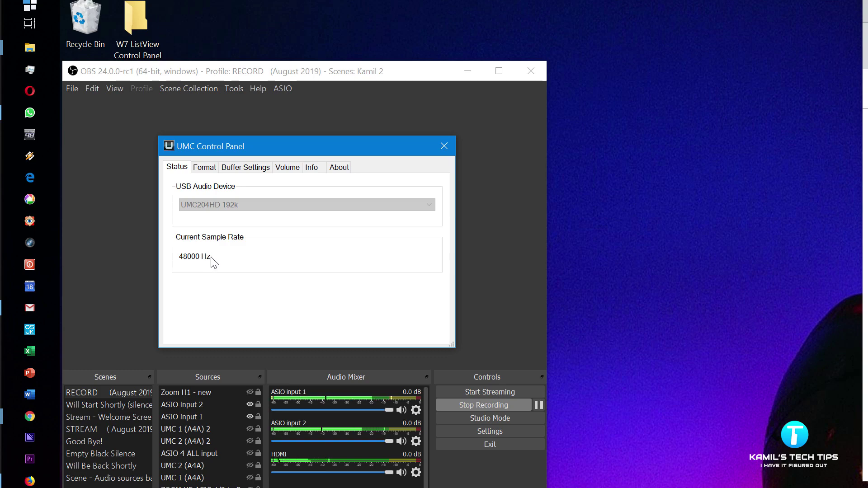
{"action": "left_click", "coordinate": [212, 171]}
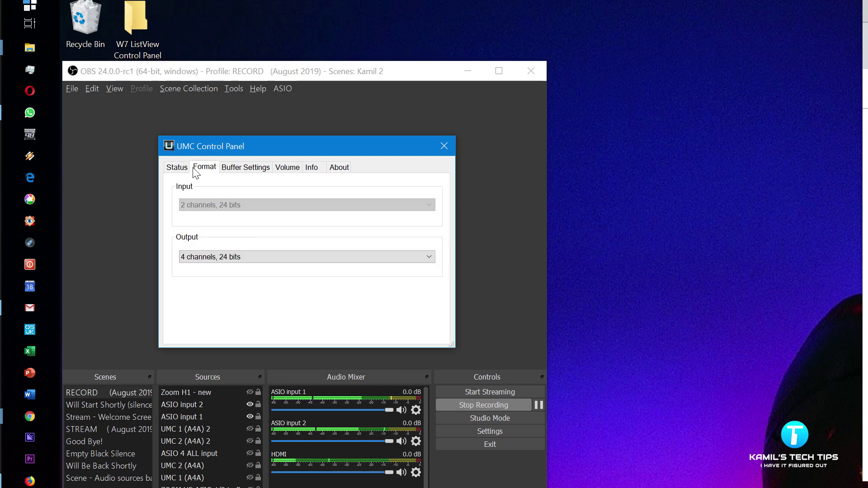
{"action": "left_click", "coordinate": [177, 167]}
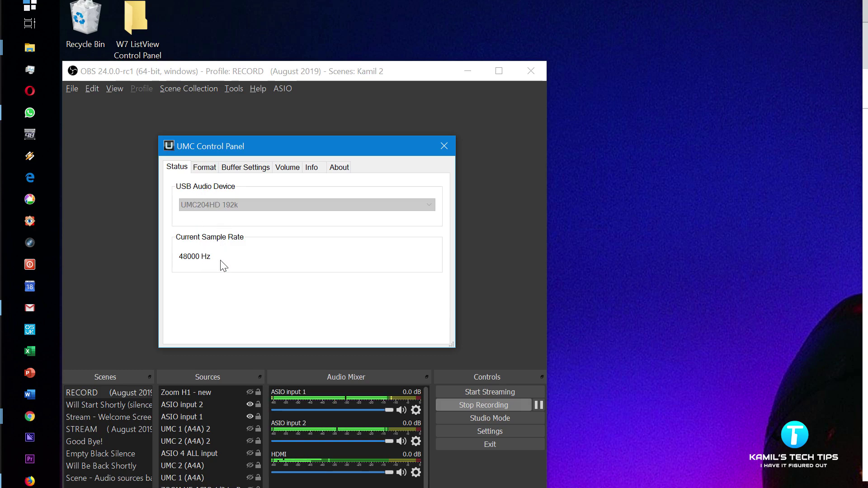
Launch UMC Control Panel via search and view driver 4.59.0 and UMC204HD device info
{"action": "key", "text": "super"}
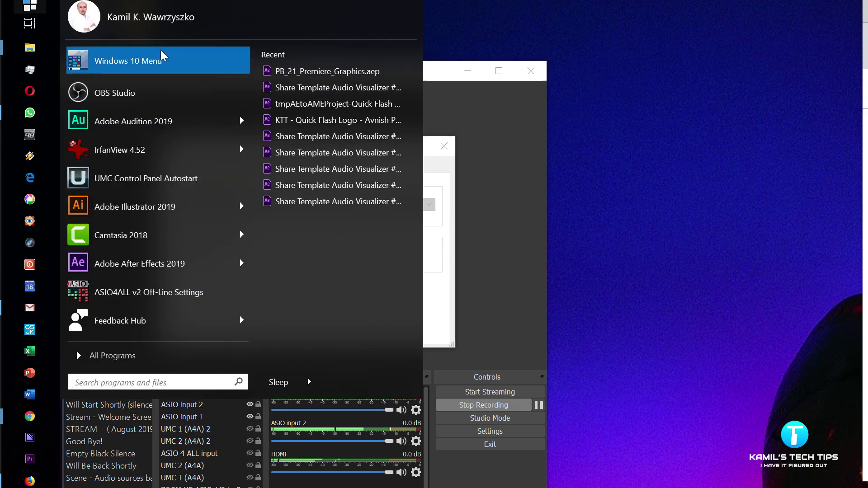
{"action": "type", "text": "UMC"}
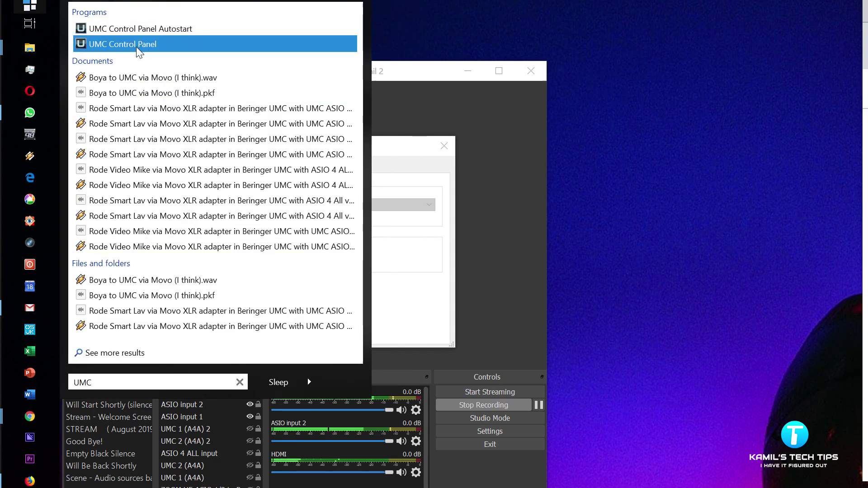
{"action": "left_click", "coordinate": [137, 48]}
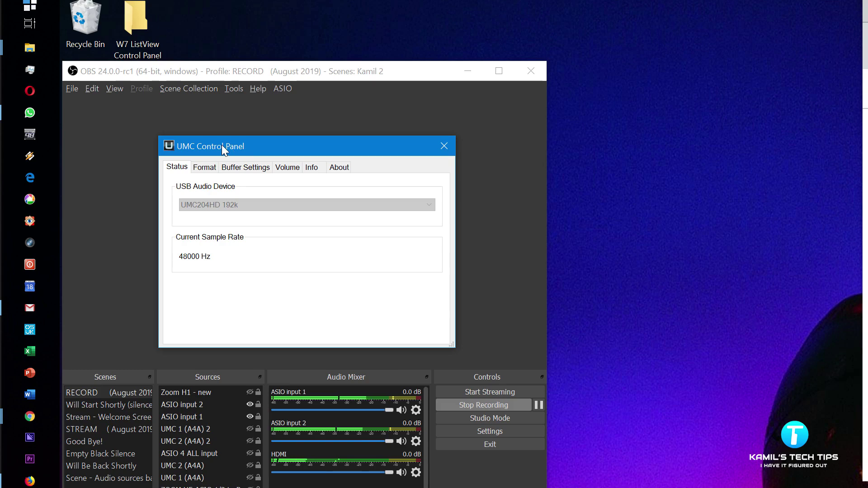
{"action": "left_click", "coordinate": [340, 168]}
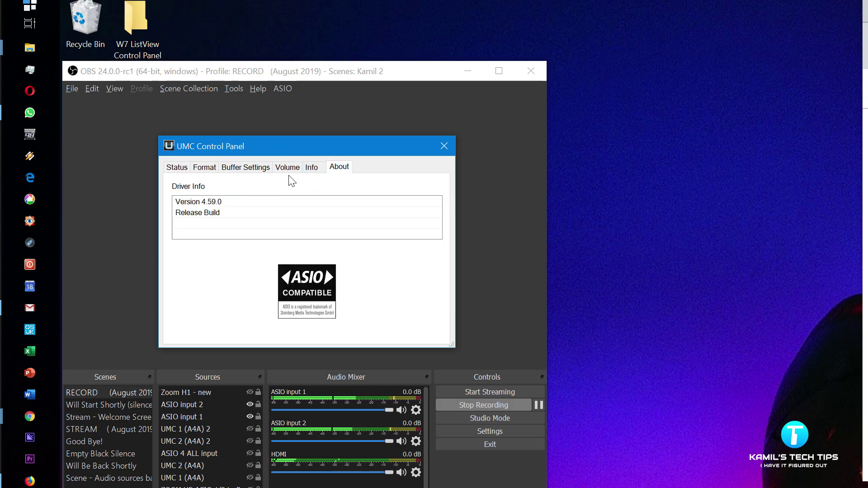
{"action": "left_click", "coordinate": [311, 168]}
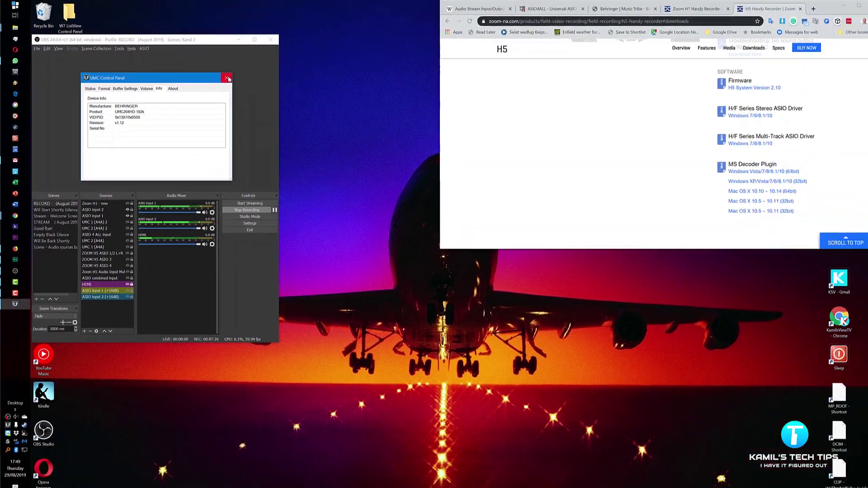
Open the ZOOM H and F Series Audio driver from Control Panel, confirm 2048-sample buffer, then close it
{"action": "left_click", "coordinate": [228, 79]}
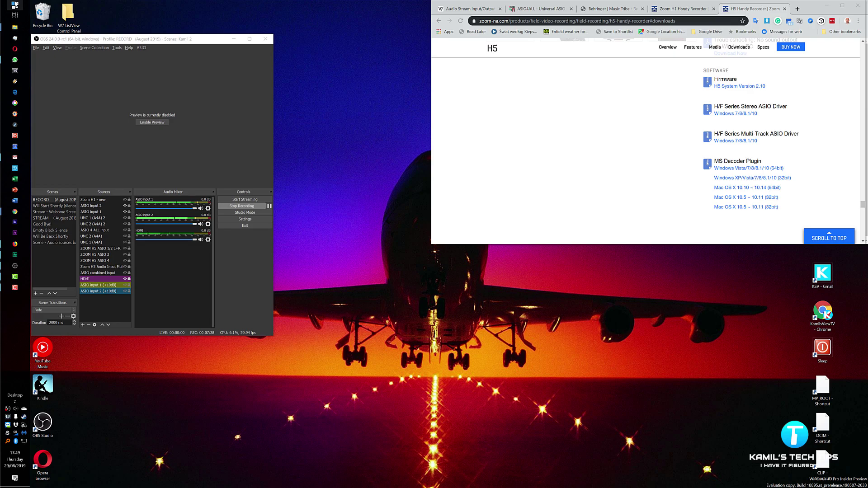
{"action": "left_click", "coordinate": [15, 4]}
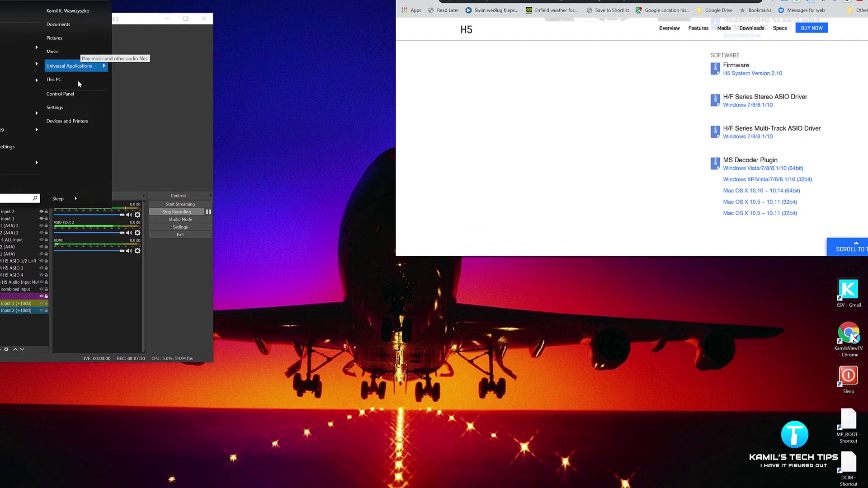
{"action": "left_click", "coordinate": [61, 93]}
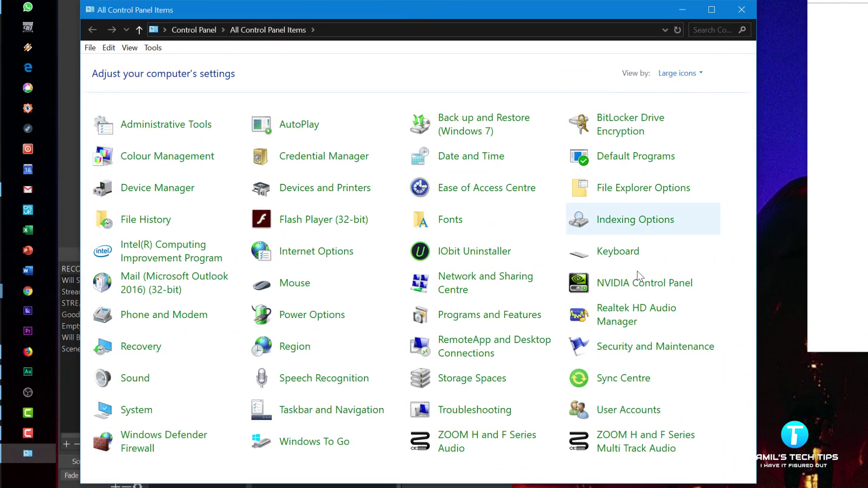
{"action": "left_click", "coordinate": [484, 445]}
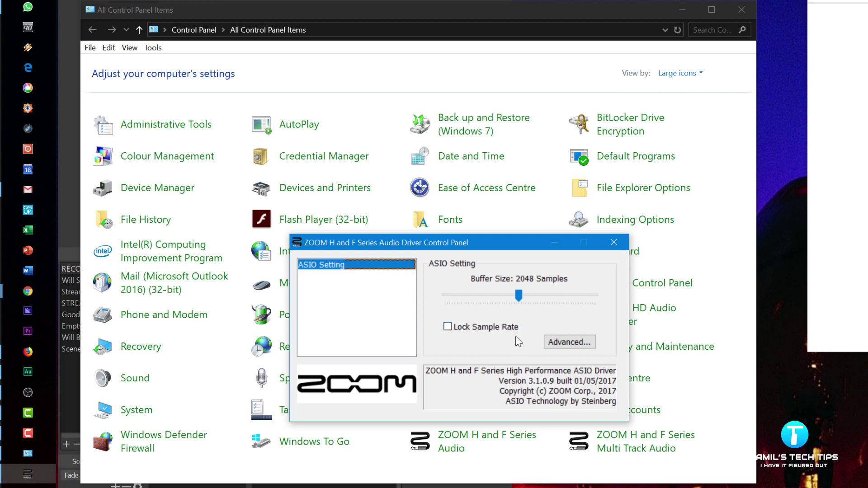
{"action": "left_click", "coordinate": [551, 344]}
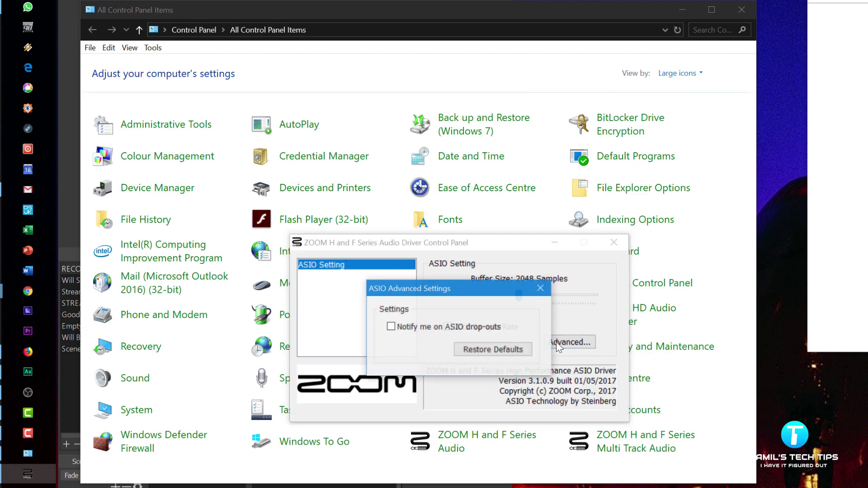
{"action": "left_click", "coordinate": [541, 289]}
{"action": "left_click", "coordinate": [613, 243]}
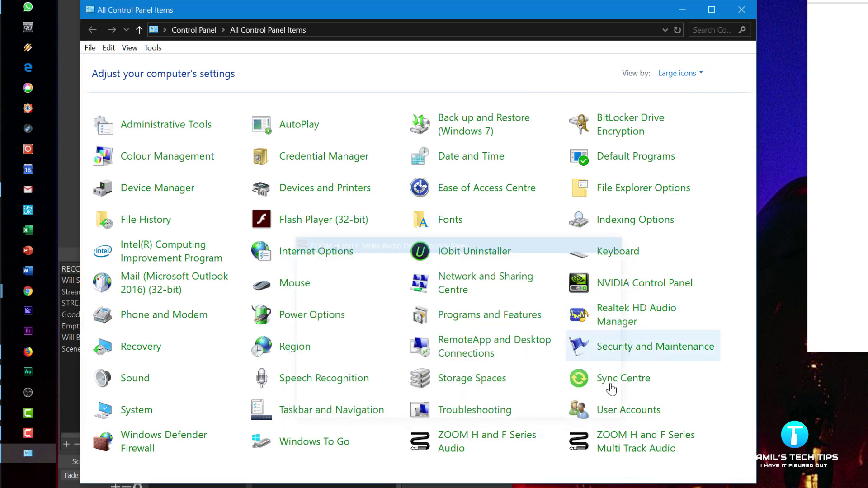
Open the ZOOM Multi Track Audio driver panel, center it and check its advanced ASIO settings
{"action": "left_click", "coordinate": [636, 454]}
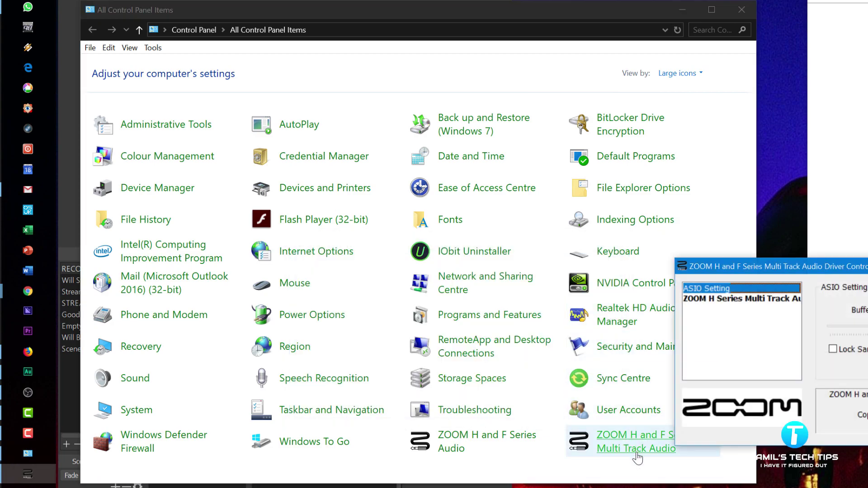
{"action": "left_click_drag", "start_coordinate": [768, 270], "coordinate": [401, 238]}
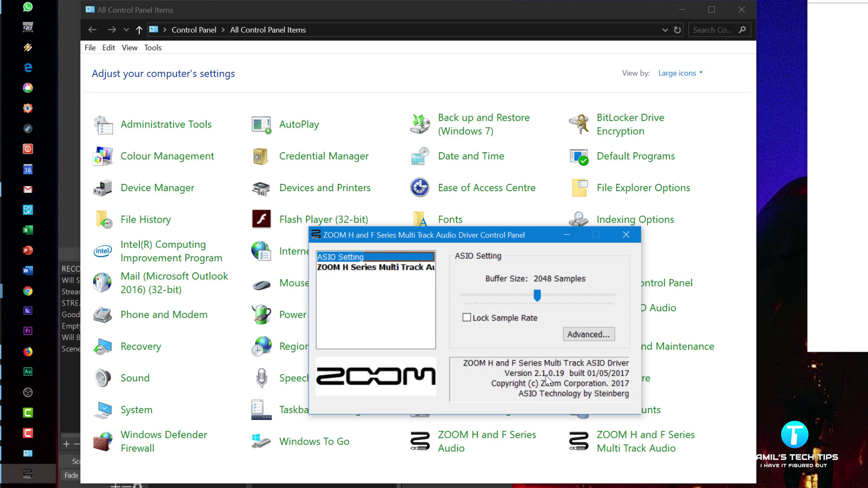
{"action": "left_click", "coordinate": [597, 335]}
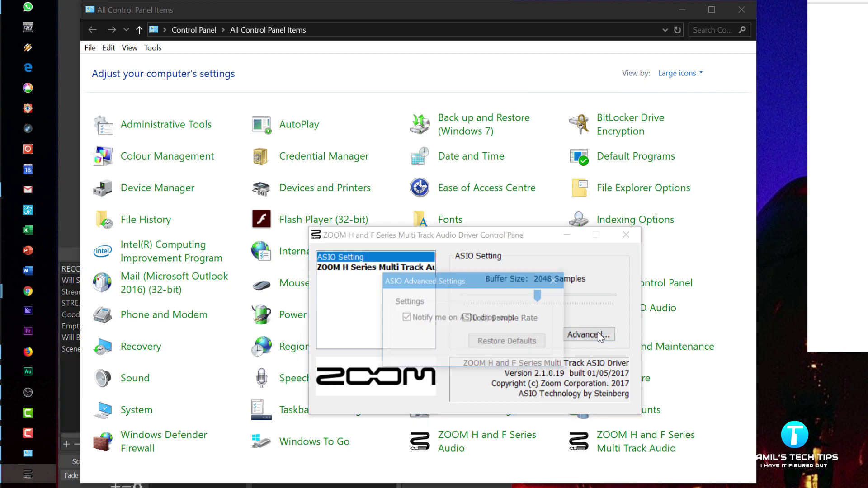
{"action": "left_click", "coordinate": [557, 280]}
Set the multi-track sampling rate to 48000 Hz and close the driver panel
{"action": "left_click", "coordinate": [388, 268]}
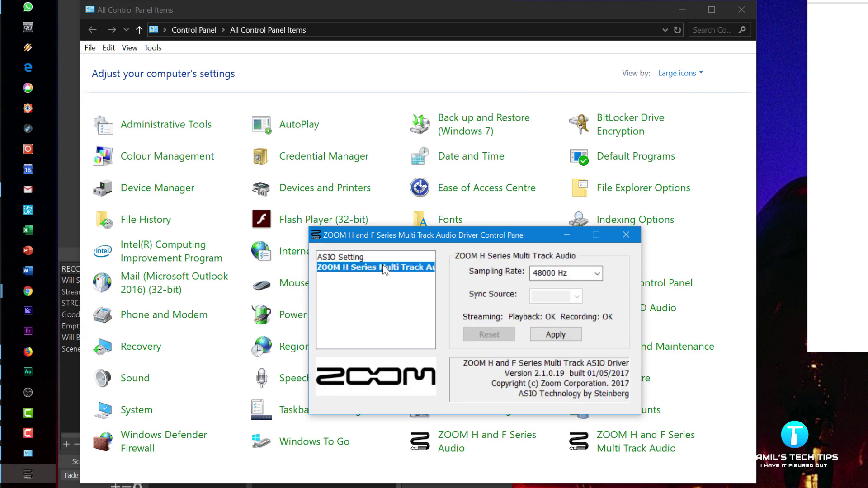
{"action": "left_click", "coordinate": [598, 274]}
{"action": "left_click", "coordinate": [597, 276]}
{"action": "left_click", "coordinate": [598, 274]}
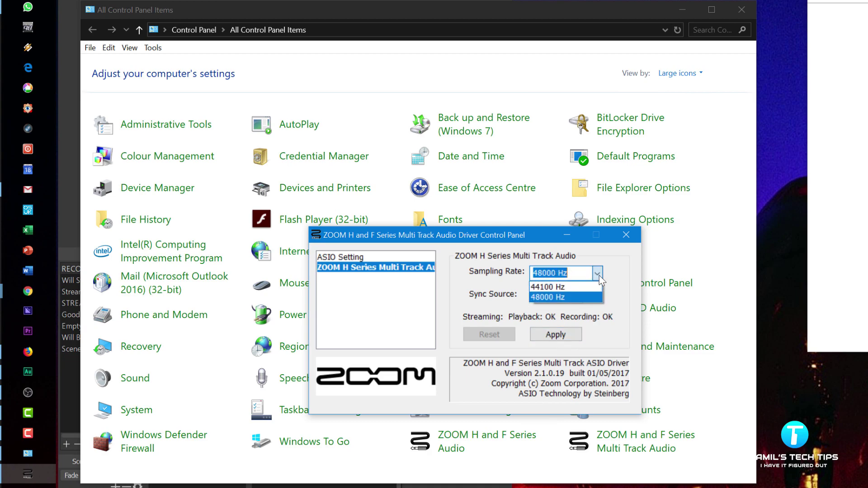
{"action": "left_click", "coordinate": [599, 276]}
{"action": "left_click", "coordinate": [625, 236]}
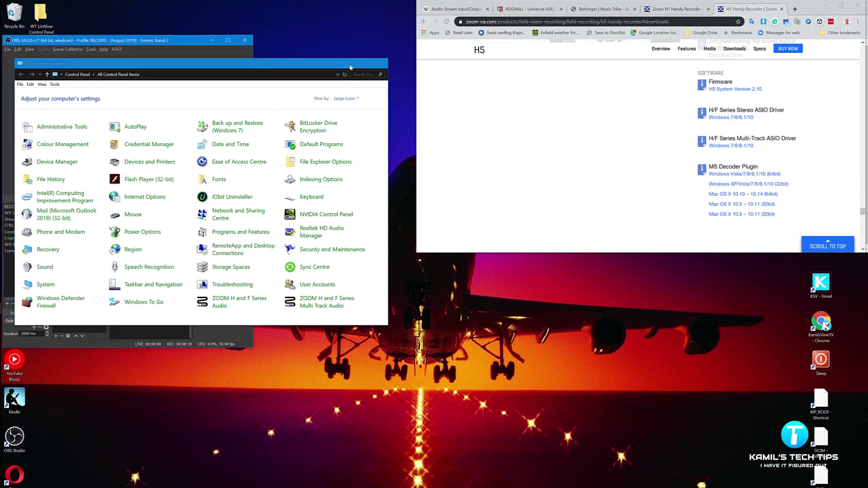
Hide Control Panel and review the asio4all.org 2.14 and 2.13 release notes and download links in Chrome
{"action": "left_click", "coordinate": [350, 66]}
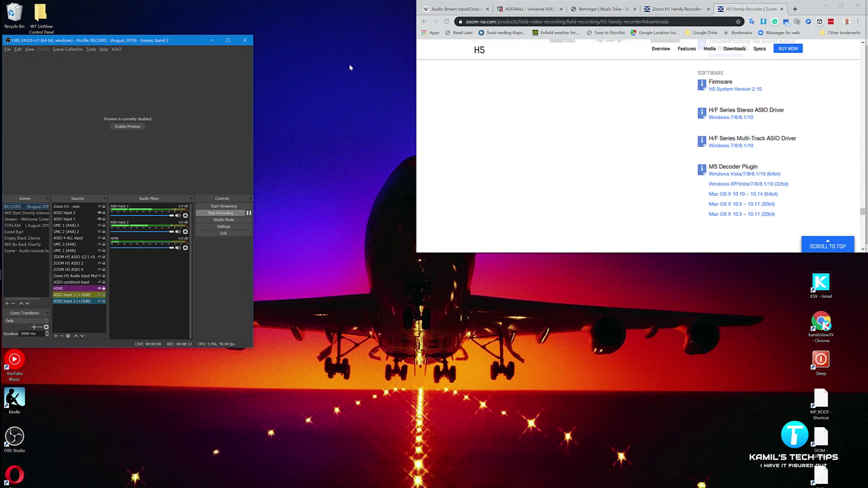
{"action": "left_click", "coordinate": [540, 10]}
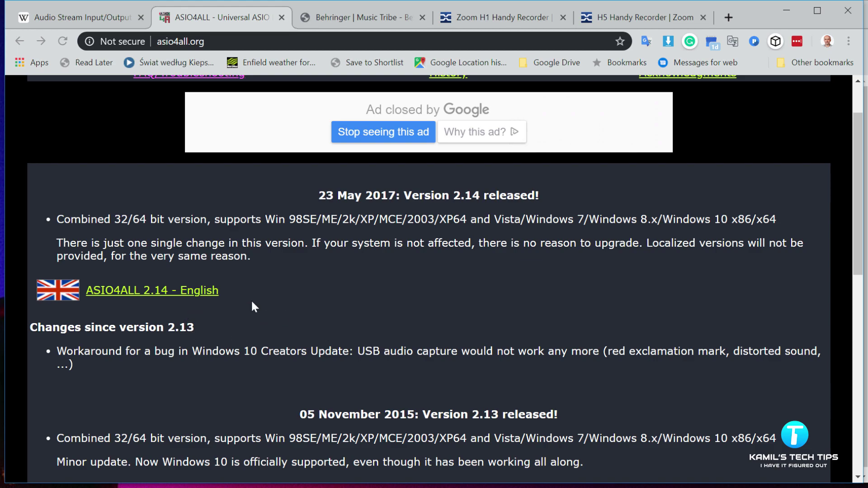
{"action": "scroll", "coordinate": [252, 302], "scroll_direction": "up", "scroll_amount": 2}
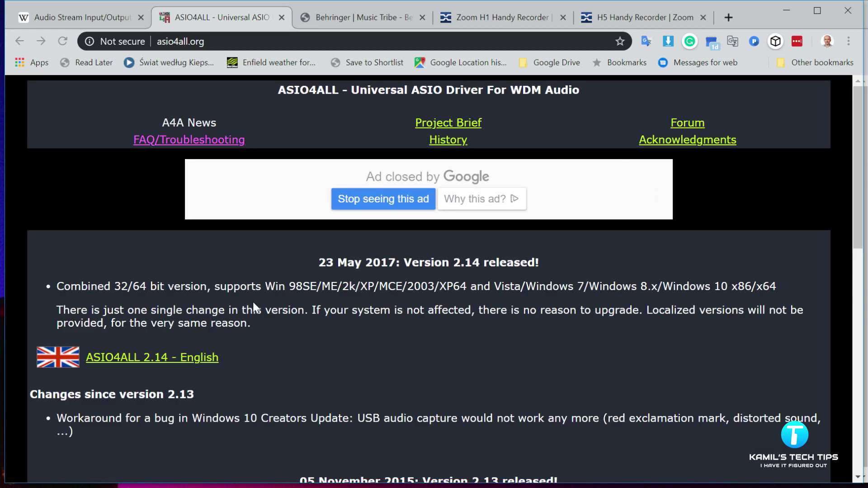
{"action": "scroll", "coordinate": [253, 304], "scroll_direction": "down", "scroll_amount": 4}
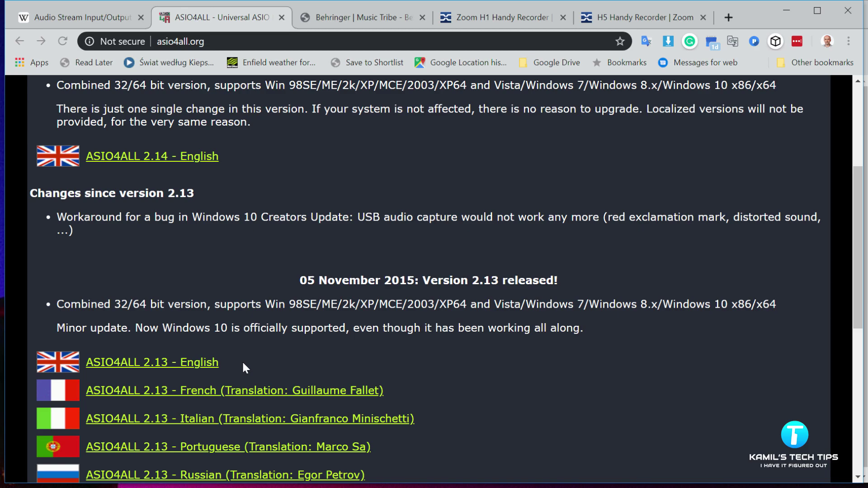
{"action": "scroll", "coordinate": [247, 362], "scroll_direction": "up", "scroll_amount": 4}
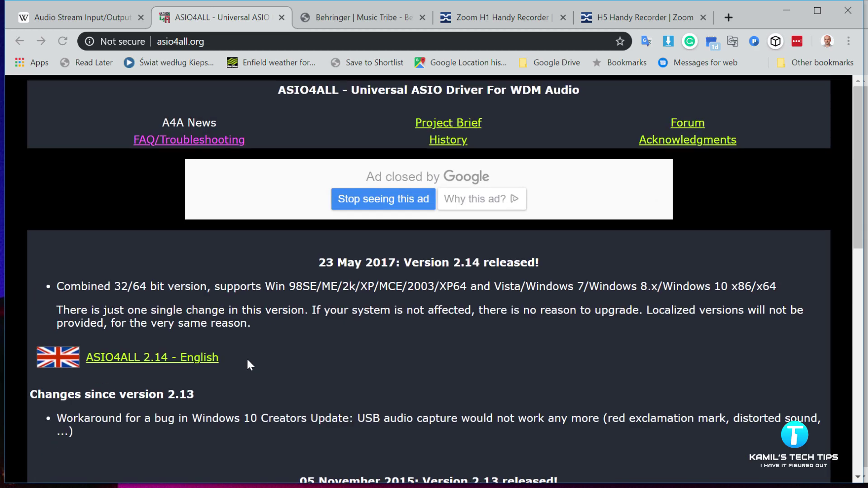
{"action": "scroll", "coordinate": [248, 364], "scroll_direction": "down", "scroll_amount": 4}
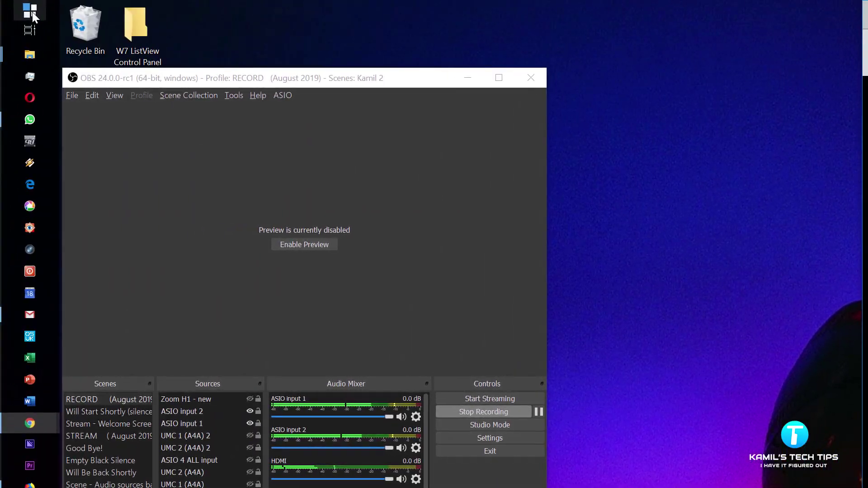
{"action": "left_click", "coordinate": [32, 15]}
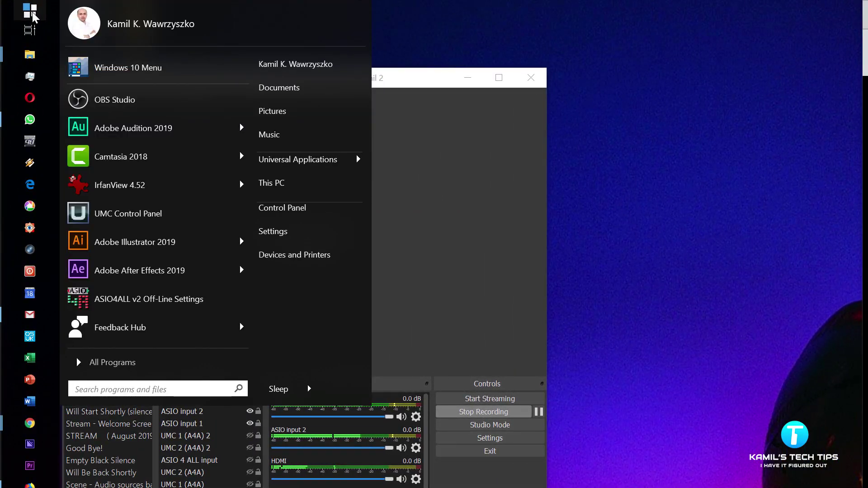
Launch ASIO4ALL v2 Off-Line Settings and enable the BEHRINGER UMC 204HD with OUT 3-4 off
{"action": "type", "text": "ASI"}
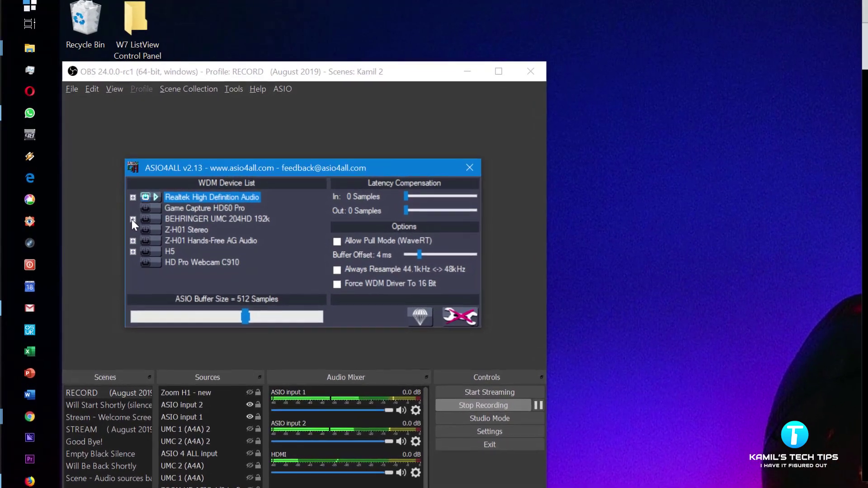
{"action": "left_click", "coordinate": [133, 220]}
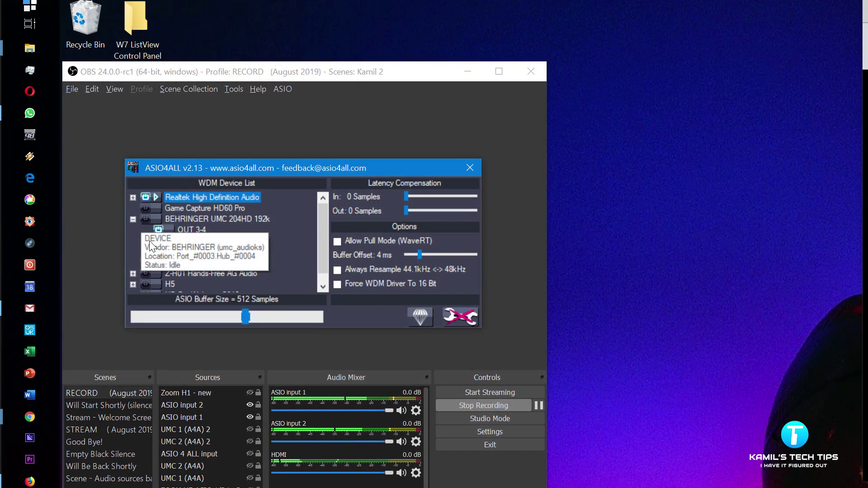
{"action": "left_click", "coordinate": [144, 219]}
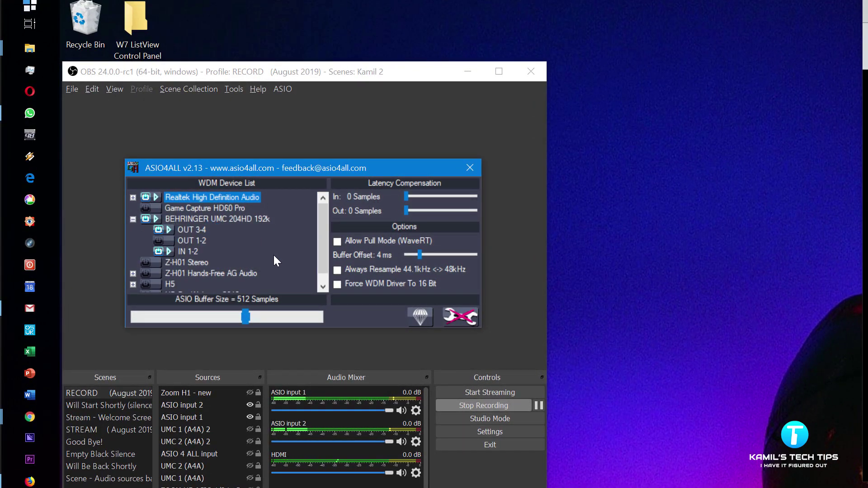
{"action": "left_click", "coordinate": [159, 229]}
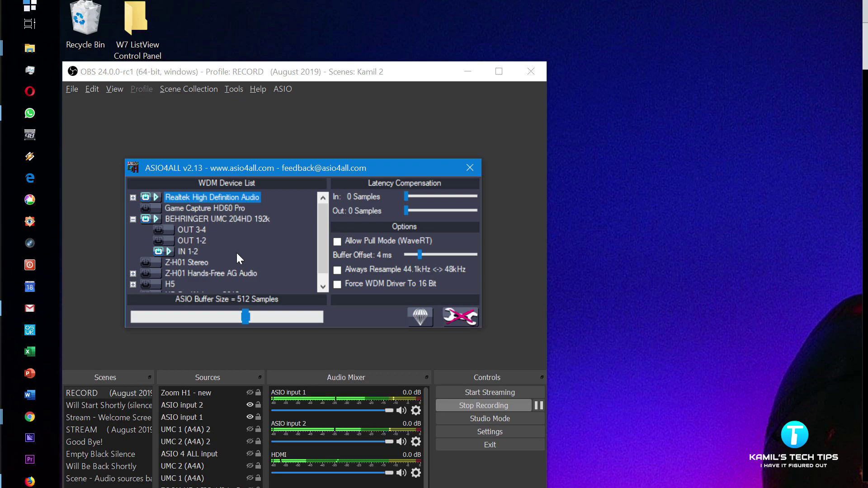
{"action": "scroll", "coordinate": [253, 275], "scroll_direction": "down", "scroll_amount": 1}
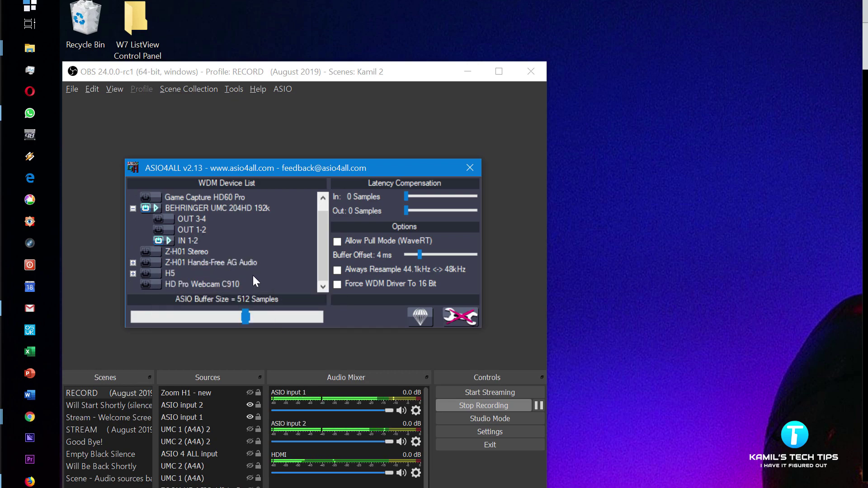
Enable the H5 with its input active and its output turned off
{"action": "left_click", "coordinate": [132, 274]}
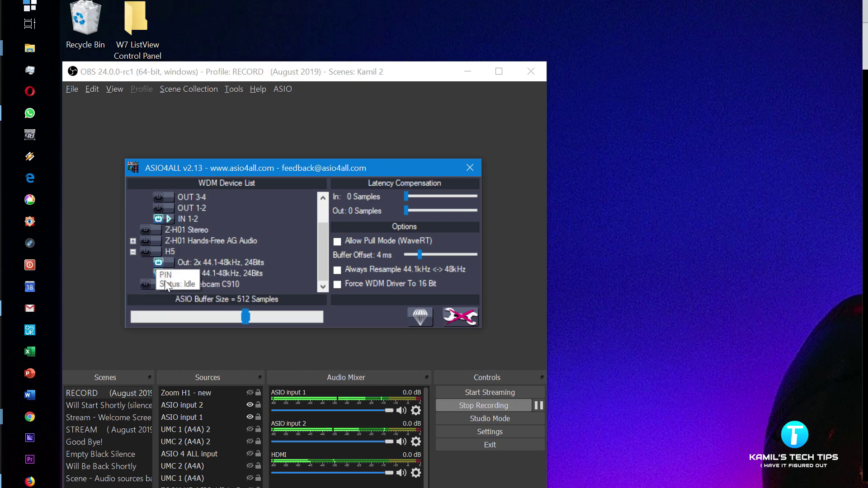
{"action": "mouse_move", "coordinate": [202, 276]}
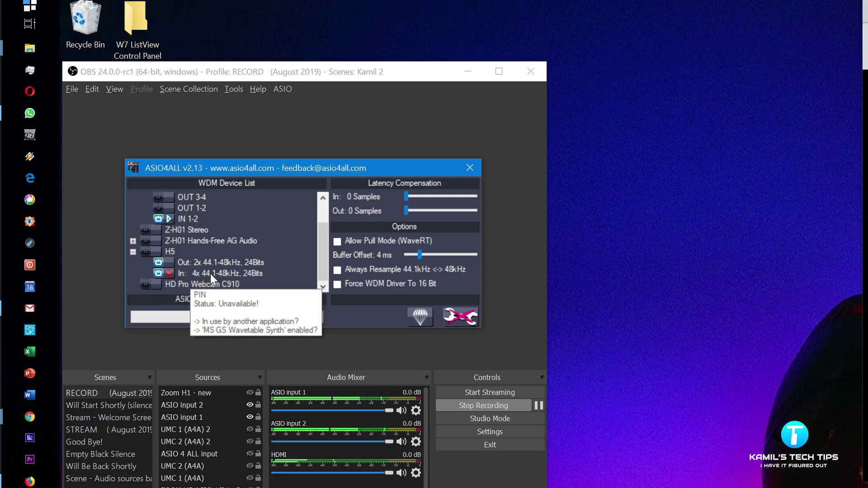
{"action": "left_click", "coordinate": [146, 252]}
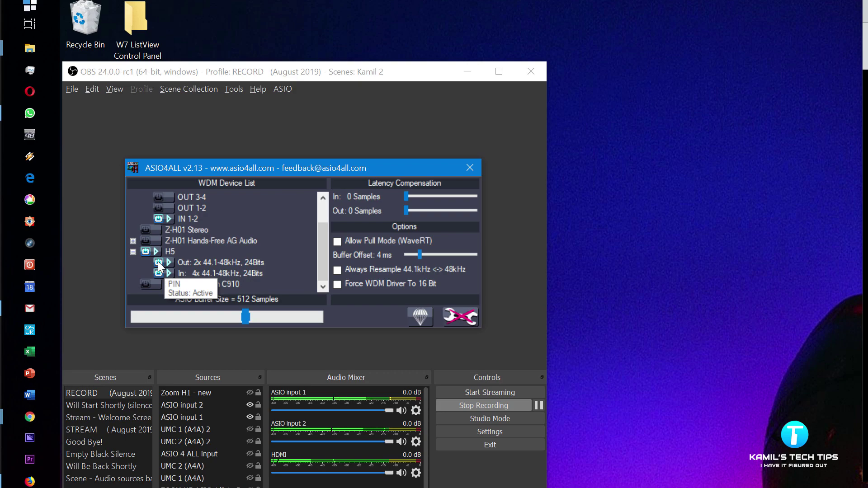
{"action": "left_click", "coordinate": [171, 262]}
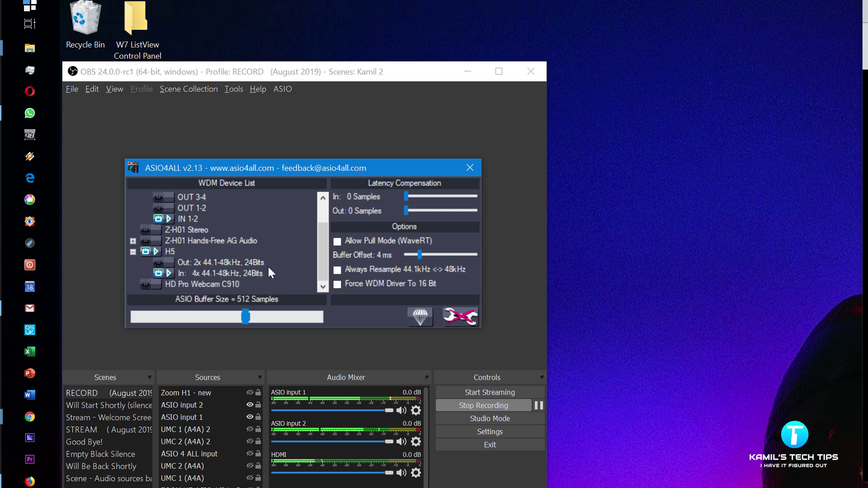
{"action": "scroll", "coordinate": [272, 259], "scroll_direction": "up", "scroll_amount": 1}
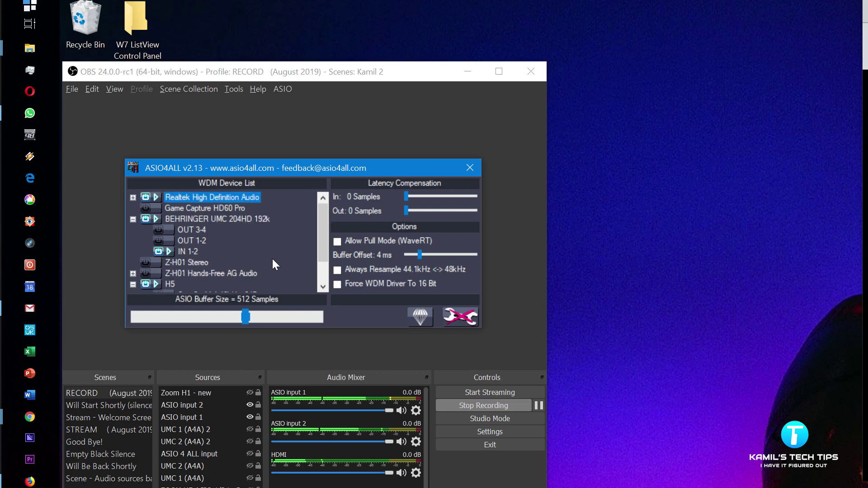
{"action": "scroll", "coordinate": [272, 258], "scroll_direction": "down", "scroll_amount": 1}
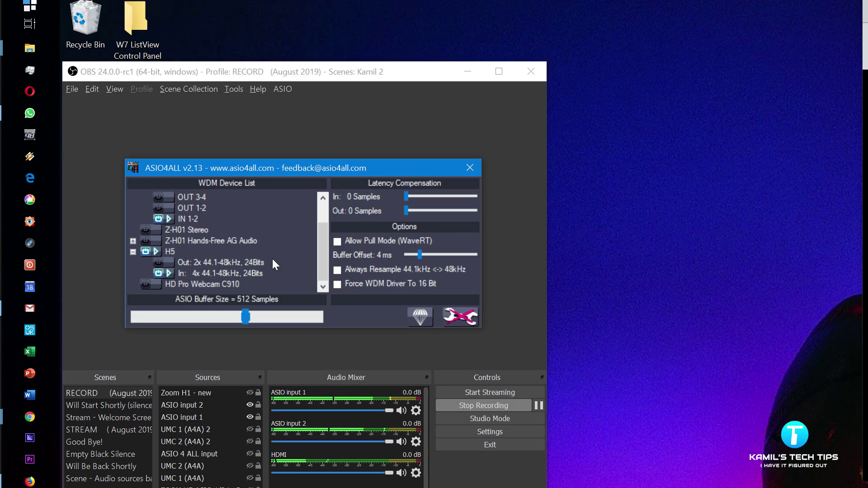
Close ASIO4ALL, confirm OBS's active ASIO device is UMC ASIO Driver, and open ASIO Settings
{"action": "left_click", "coordinate": [468, 165]}
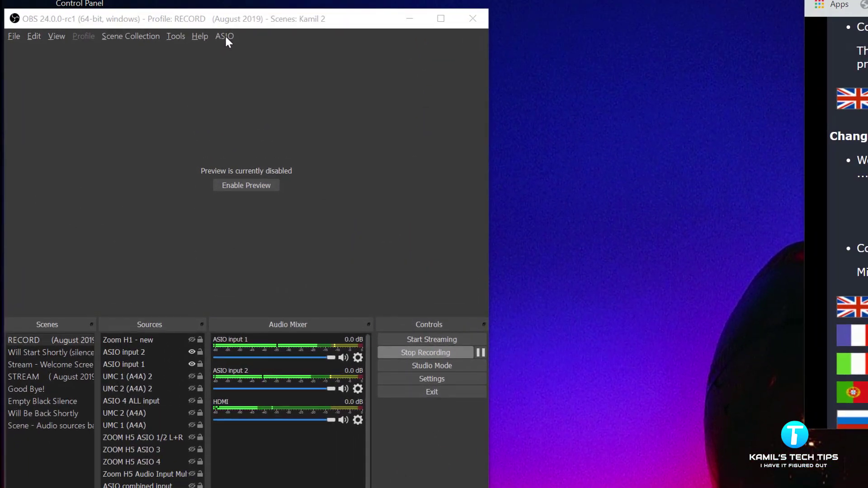
{"action": "left_click", "coordinate": [142, 48]}
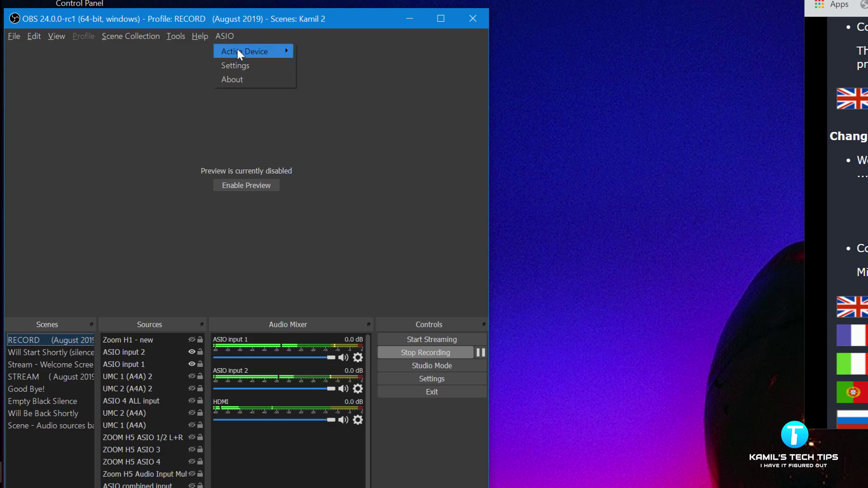
{"action": "mouse_move", "coordinate": [238, 50]}
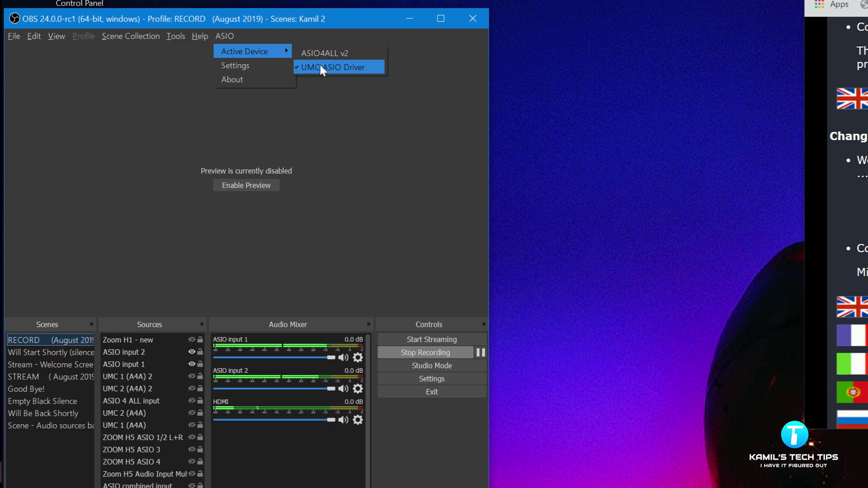
{"action": "left_click", "coordinate": [254, 65]}
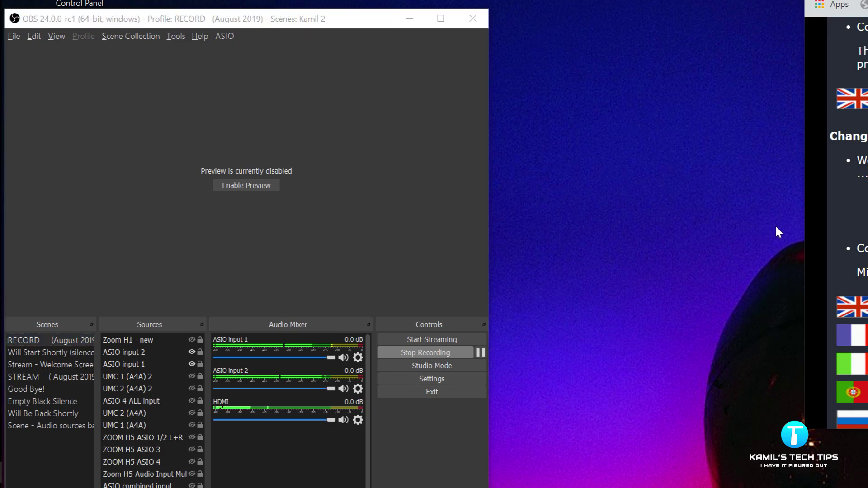
{"action": "left_click_drag", "start_coordinate": [416, 153], "coordinate": [247, 121]}
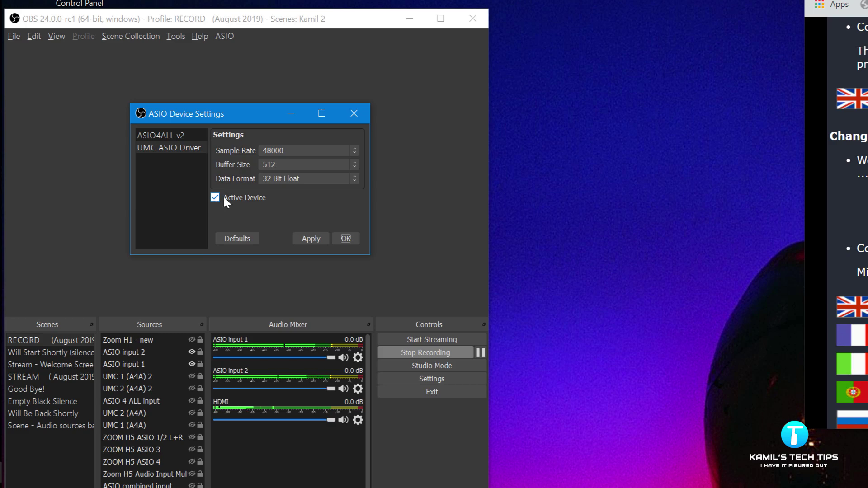
{"action": "left_click", "coordinate": [170, 138]}
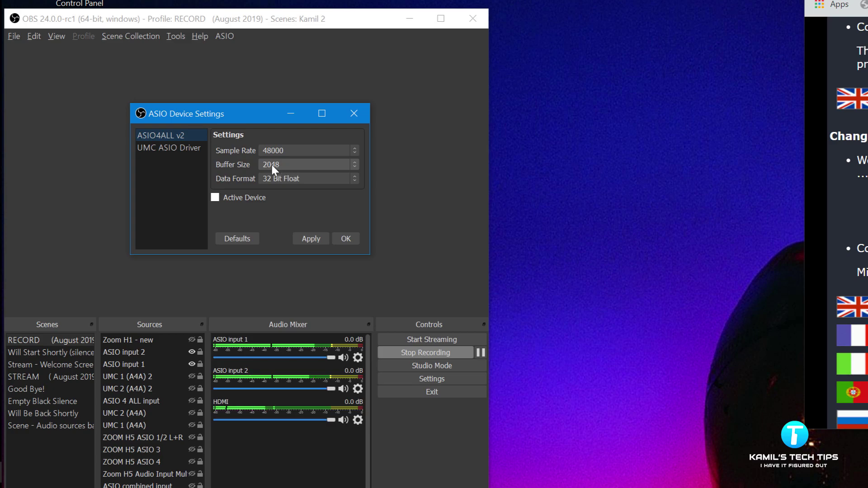
{"action": "left_click", "coordinate": [182, 148]}
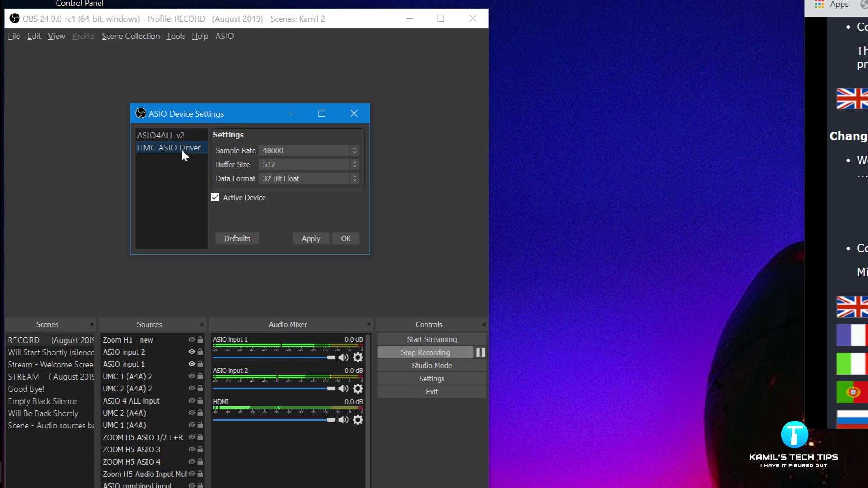
{"action": "left_click", "coordinate": [176, 135]}
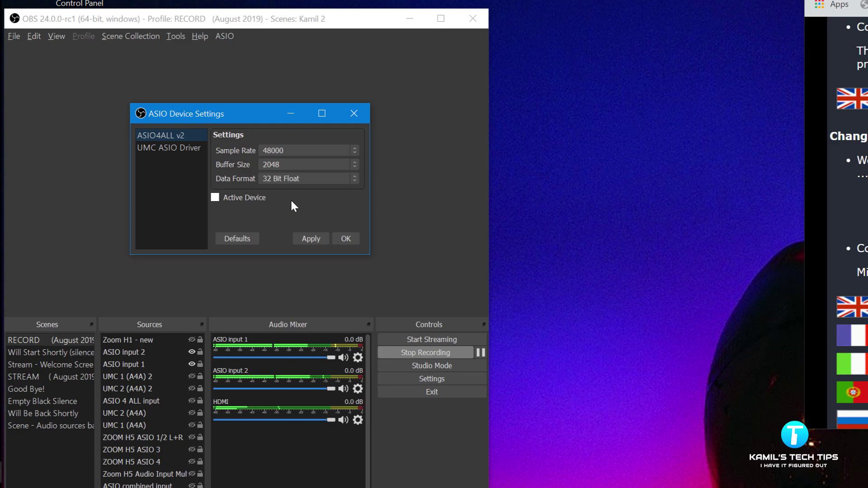
{"action": "left_click", "coordinate": [165, 148]}
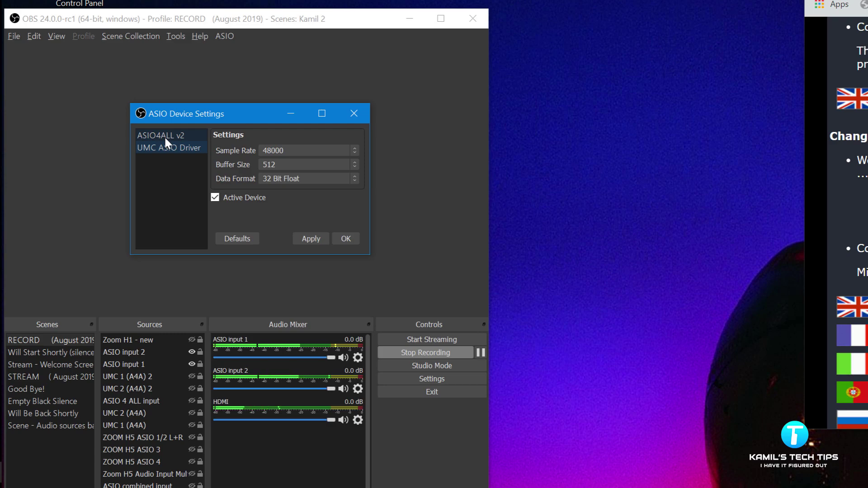
{"action": "left_click", "coordinate": [164, 135]}
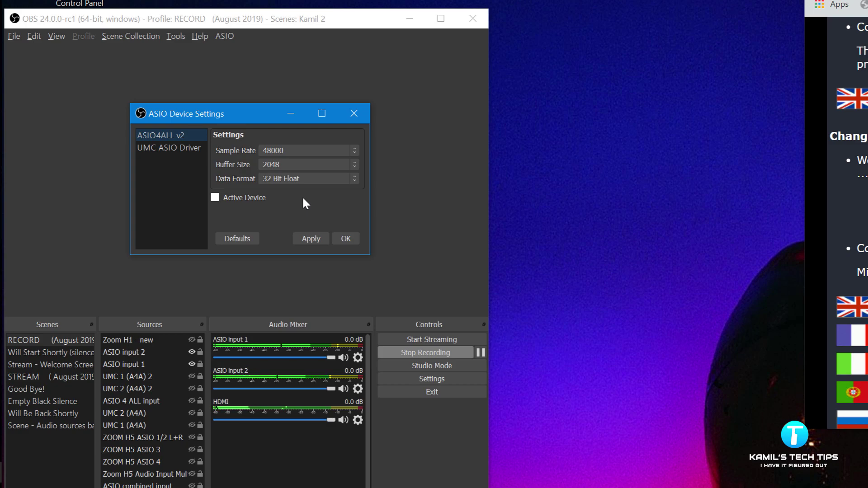
{"action": "left_click", "coordinate": [354, 115]}
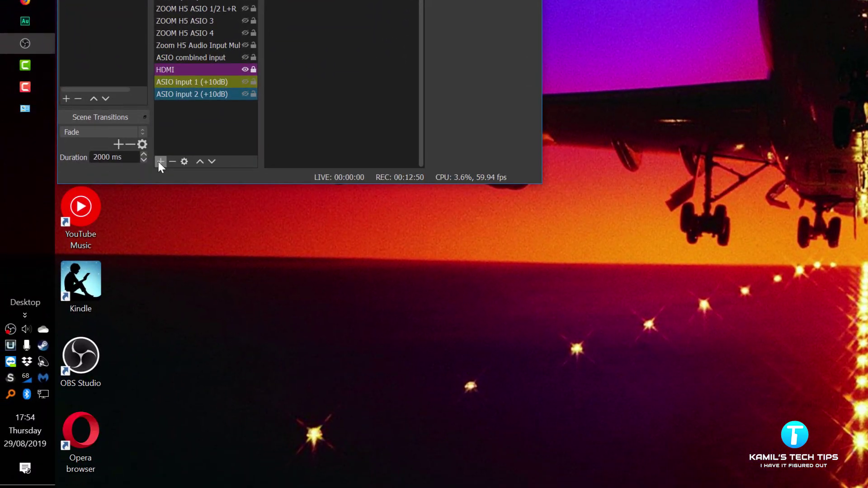
Check the OBS Sources add list for ASIO input and dismiss it without adding a source
{"action": "left_click", "coordinate": [159, 162]}
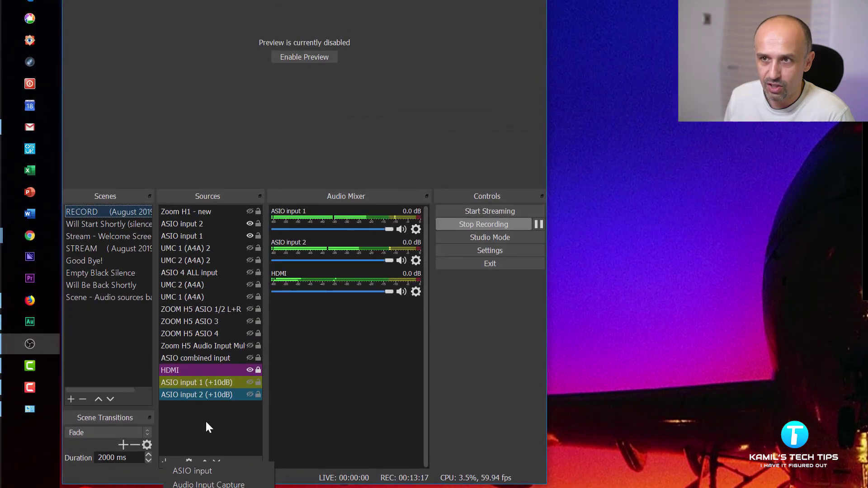
{"action": "left_click", "coordinate": [201, 122]}
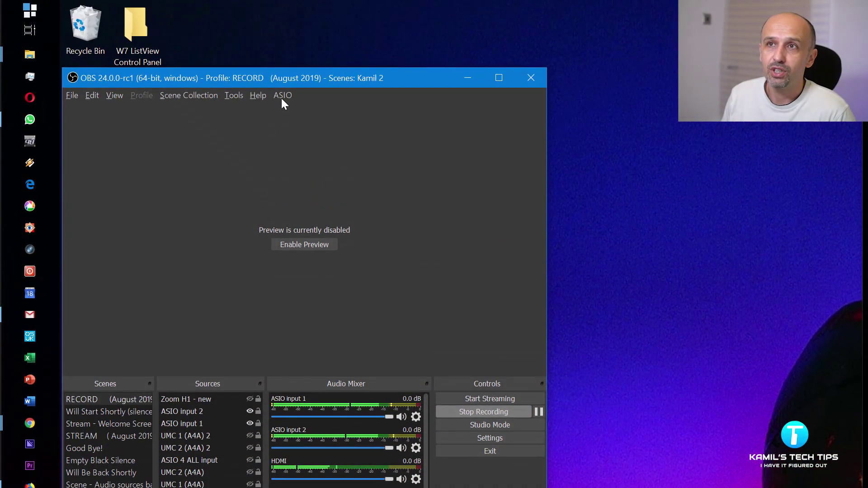
{"action": "left_click", "coordinate": [282, 96]}
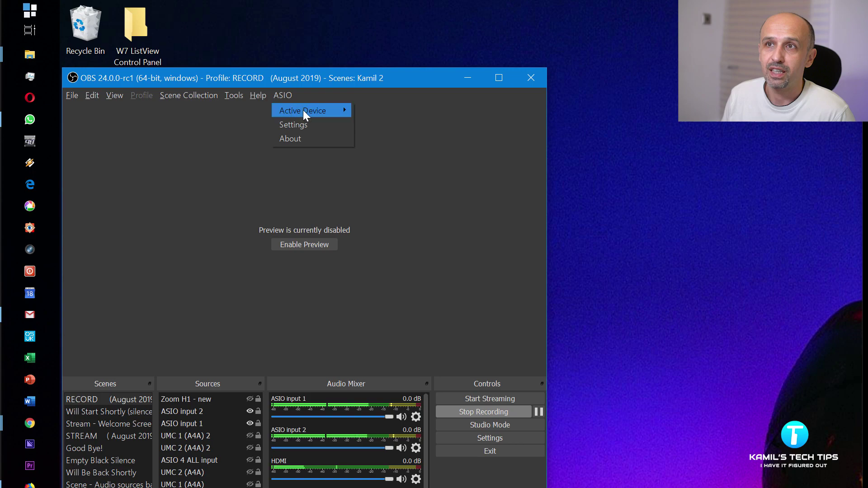
{"action": "mouse_move", "coordinate": [305, 110]}
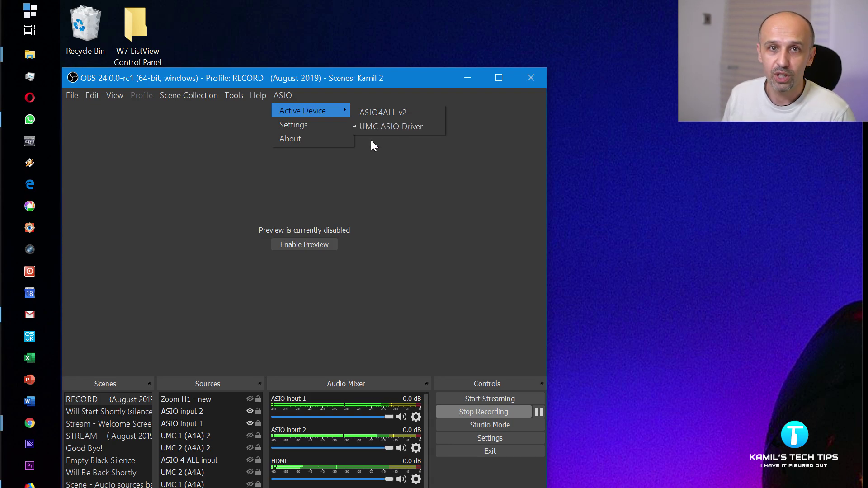
{"action": "left_click", "coordinate": [267, 192]}
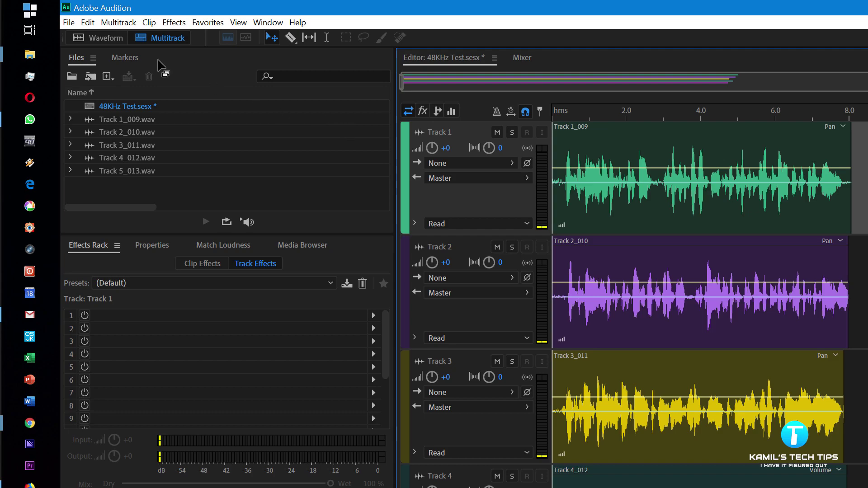
Open Audition's Audio Hardware preferences (ASIO4ALL v2, 2048 buffer, 48000 Hz) and centre the dialog
{"action": "left_click", "coordinate": [88, 23]}
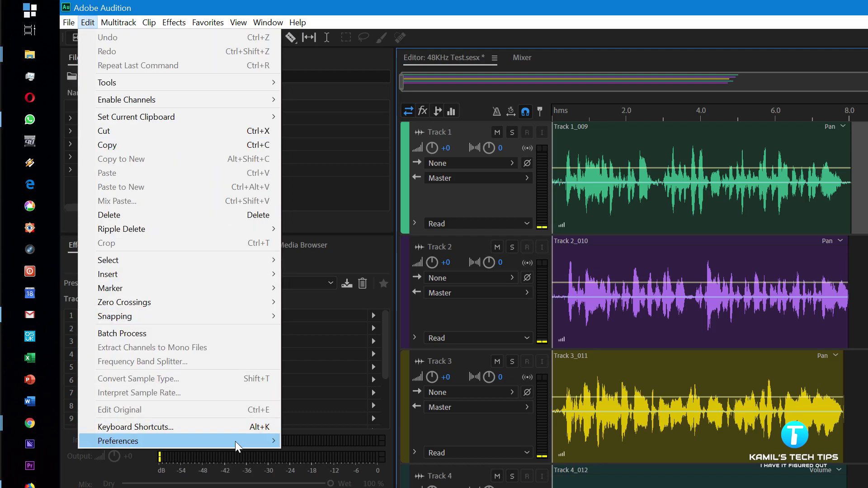
{"action": "mouse_move", "coordinate": [235, 443]}
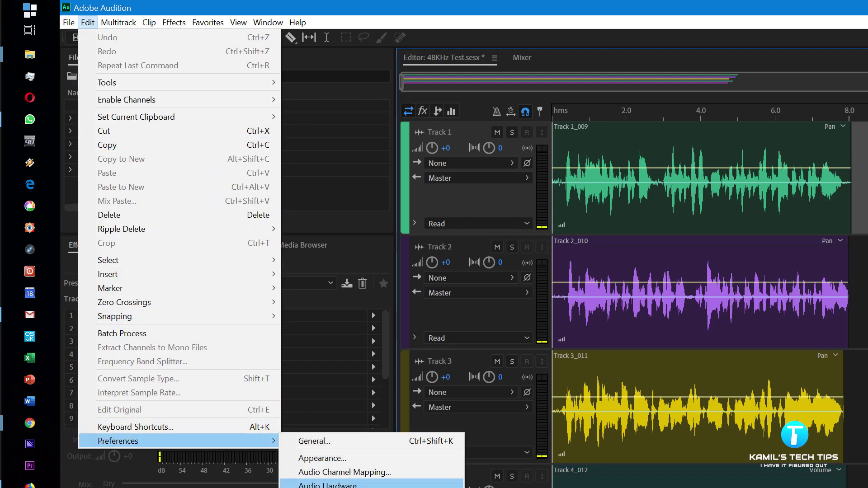
{"action": "left_click", "coordinate": [327, 485]}
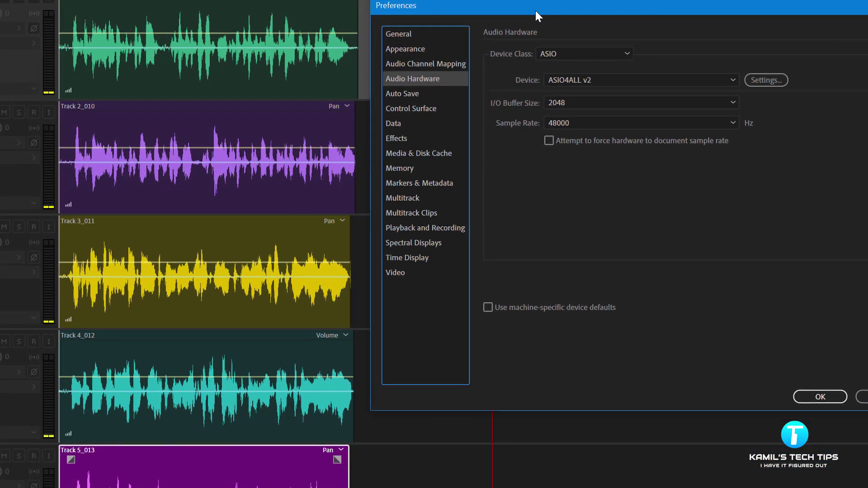
{"action": "left_click_drag", "start_coordinate": [535, 10], "coordinate": [236, 42]}
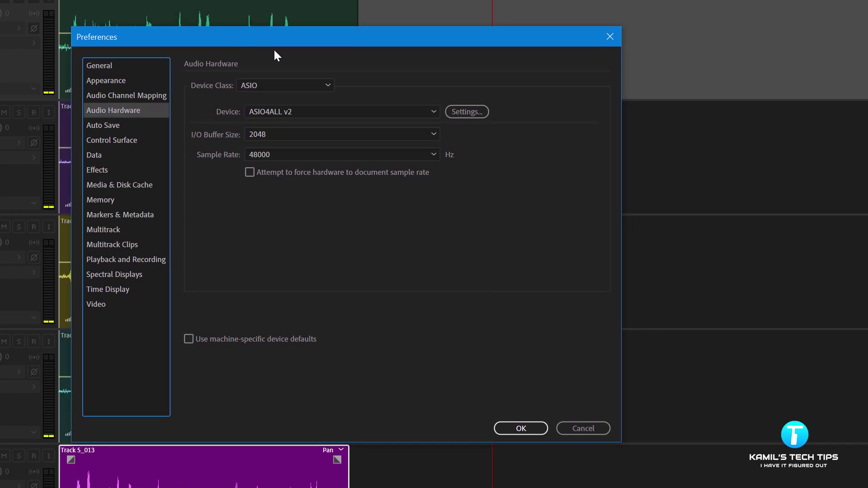
{"action": "left_click", "coordinate": [328, 85]}
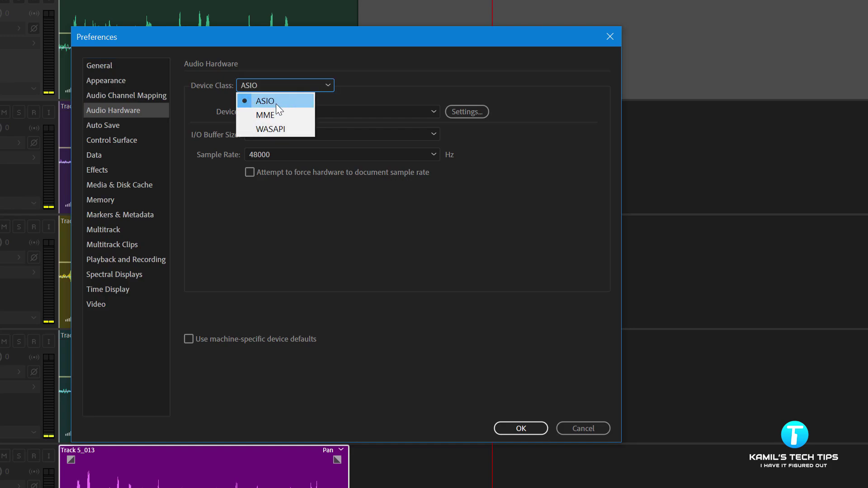
Check the MME class's Windows Sound devices, then set Device Class back to ASIO
{"action": "left_click", "coordinate": [272, 115]}
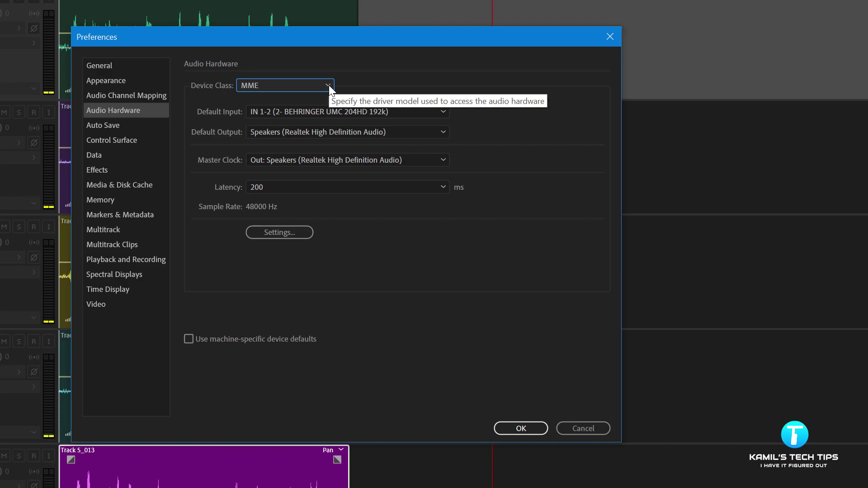
{"action": "left_click", "coordinate": [291, 236]}
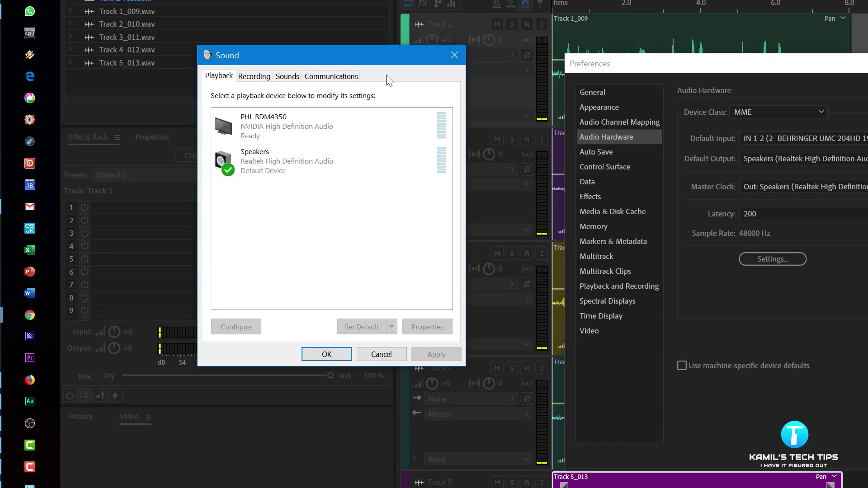
{"action": "left_click_drag", "start_coordinate": [382, 66], "coordinate": [434, 102]}
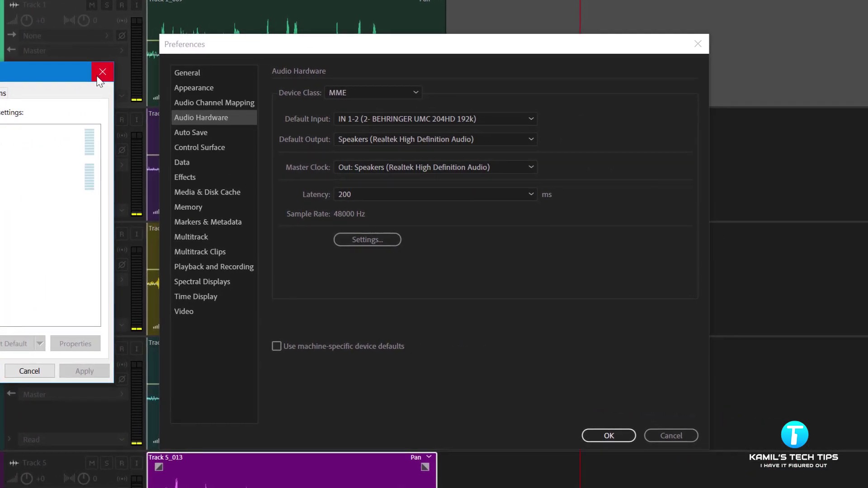
{"action": "left_click", "coordinate": [316, 85]}
{"action": "left_click", "coordinate": [599, 102]}
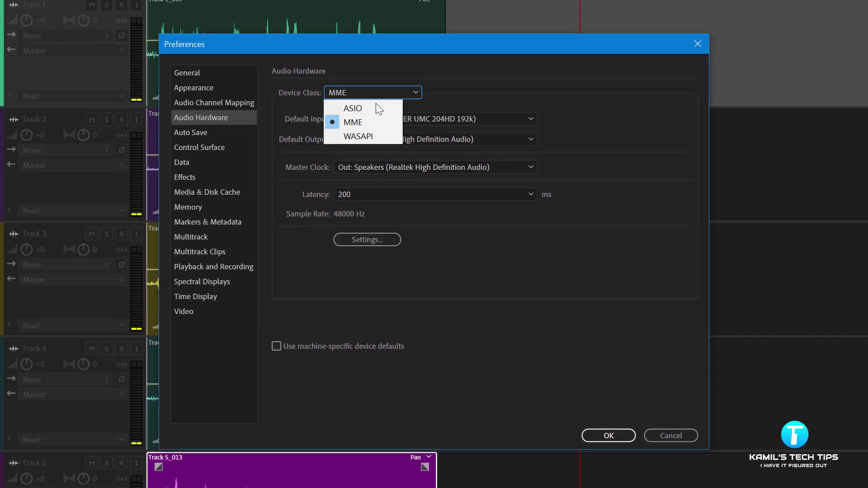
{"action": "left_click", "coordinate": [376, 108]}
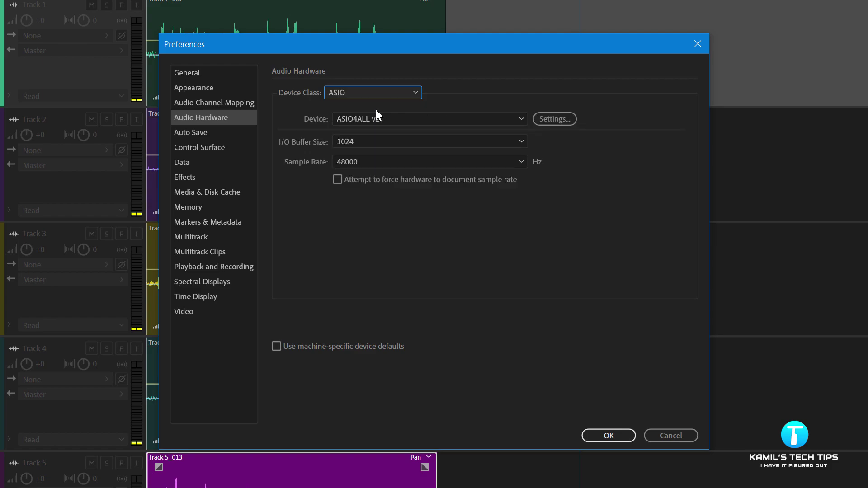
Try the ZOOM H and F Series and Multi ASIO drivers, dismissing their device-start errors
{"action": "left_click", "coordinate": [471, 118]}
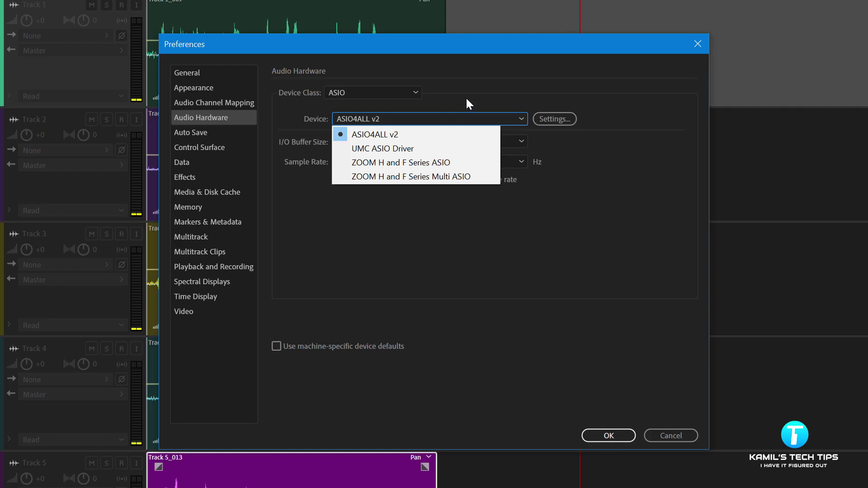
{"action": "left_click", "coordinate": [430, 164]}
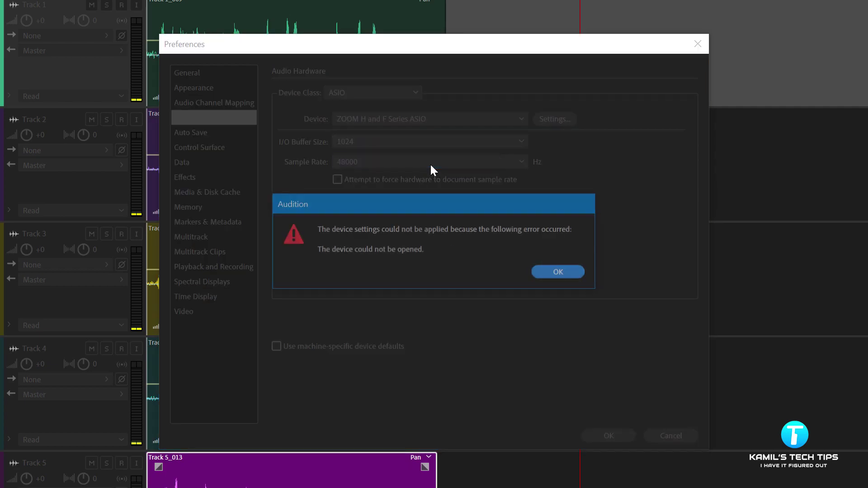
{"action": "left_click", "coordinate": [553, 274]}
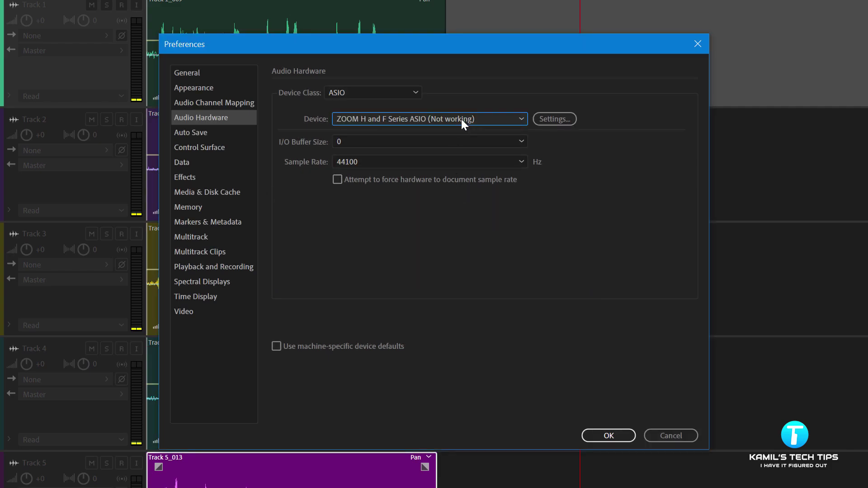
{"action": "left_click", "coordinate": [461, 119]}
{"action": "left_click", "coordinate": [460, 175]}
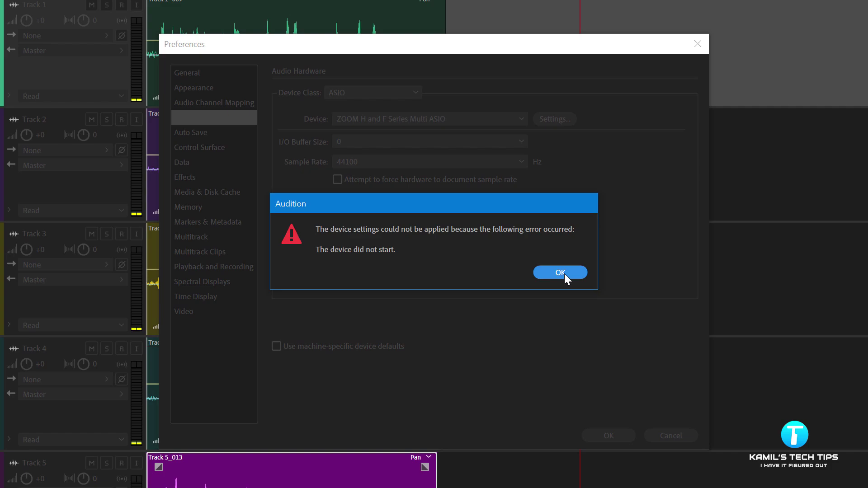
{"action": "left_click", "coordinate": [561, 273]}
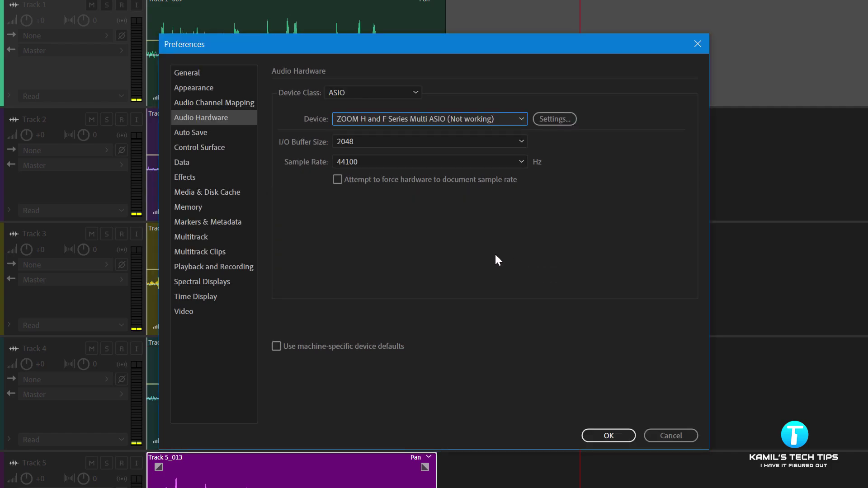
Set the sample rate to 48000 Hz, then select ASIO4ALL v2 under the ASIO device class
{"action": "left_click", "coordinate": [419, 162]}
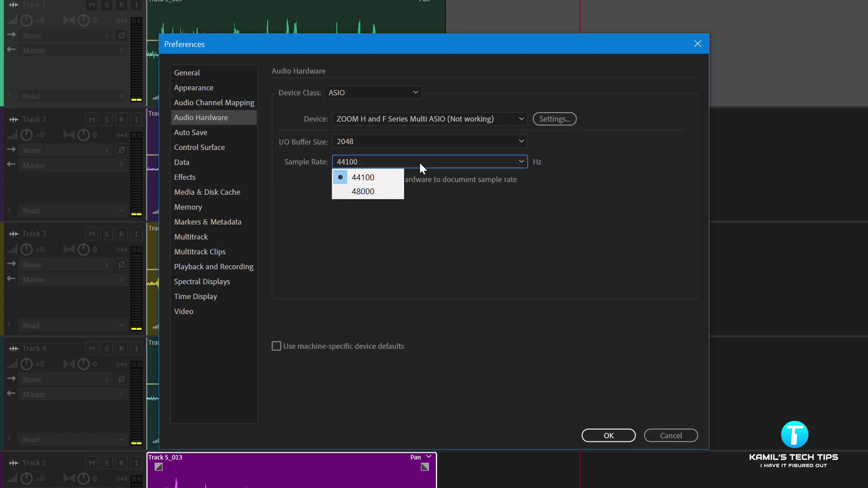
{"action": "left_click", "coordinate": [378, 188]}
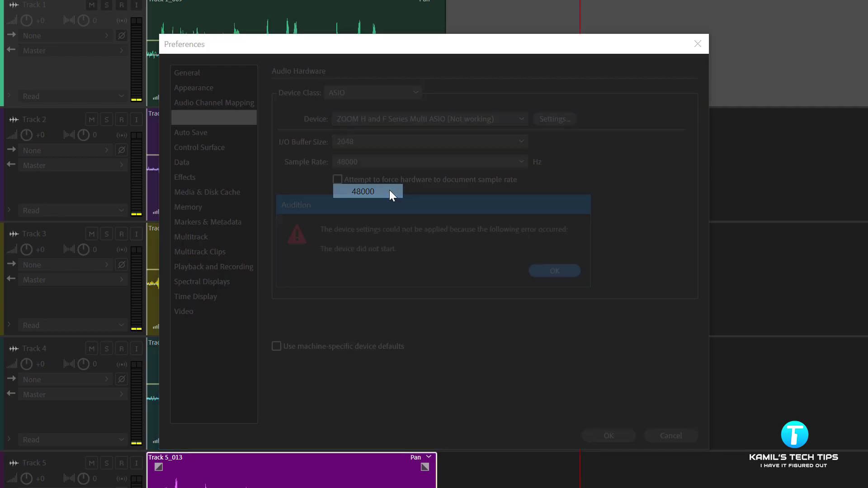
{"action": "left_click", "coordinate": [560, 273]}
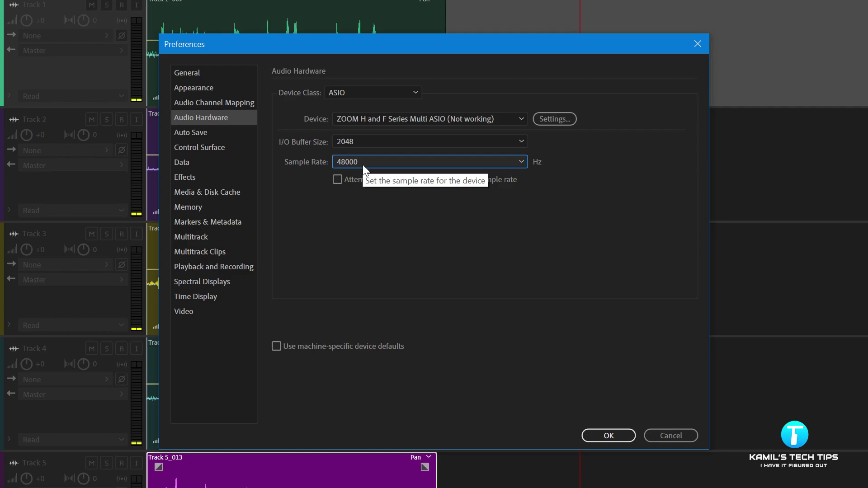
{"action": "left_click", "coordinate": [392, 93]}
{"action": "left_click", "coordinate": [477, 105]}
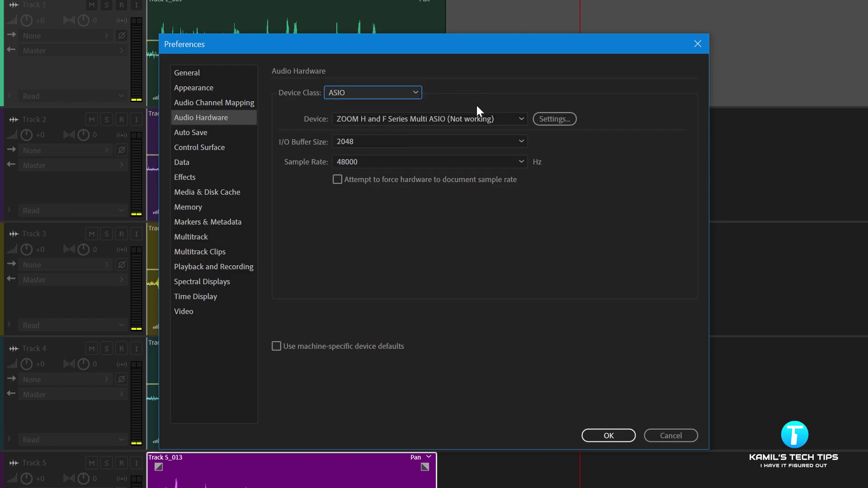
{"action": "left_click", "coordinate": [476, 115]}
{"action": "left_click", "coordinate": [390, 134]}
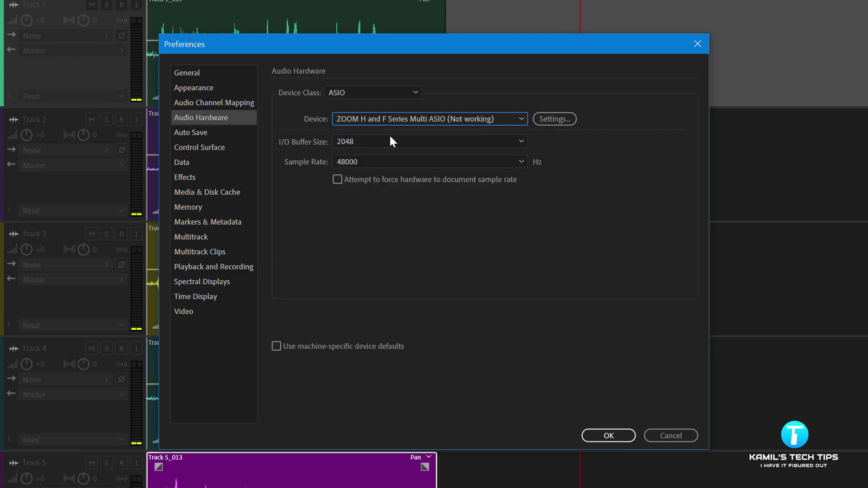
Set the ASIO4ALL I/O buffer size to 2048 and open its driver settings panel
{"action": "left_click", "coordinate": [361, 143]}
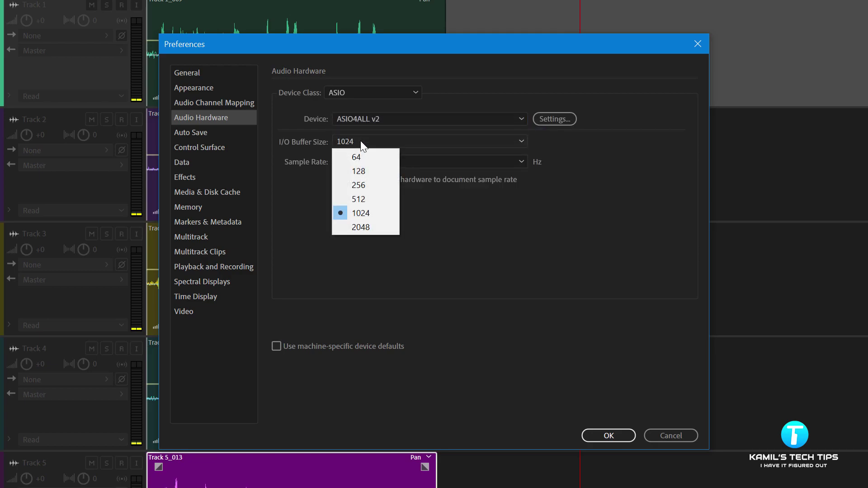
{"action": "left_click", "coordinate": [373, 226]}
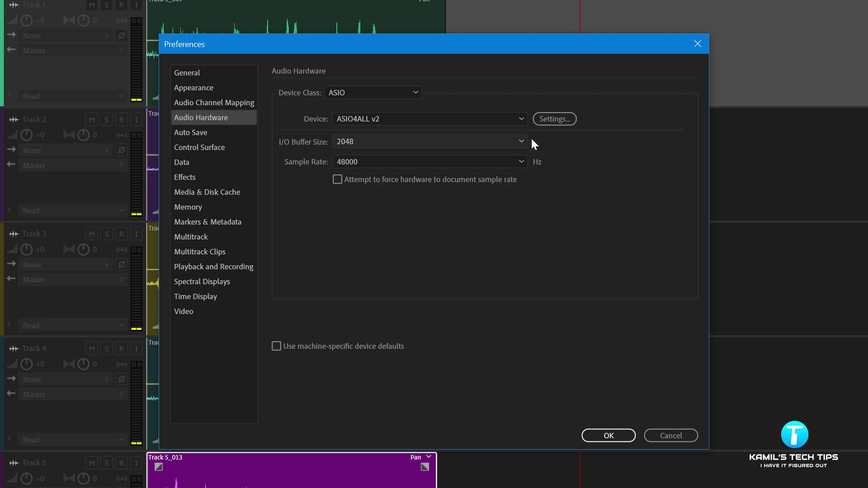
{"action": "left_click", "coordinate": [555, 120]}
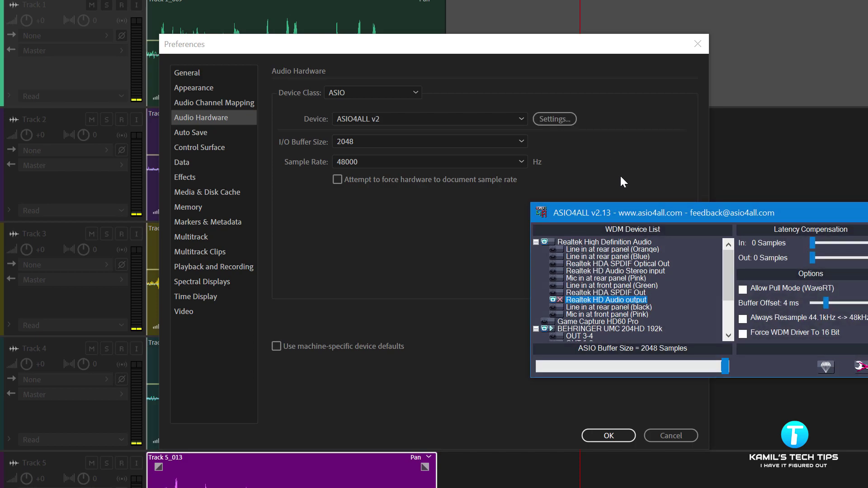
{"action": "left_click_drag", "start_coordinate": [658, 219], "coordinate": [418, 227]}
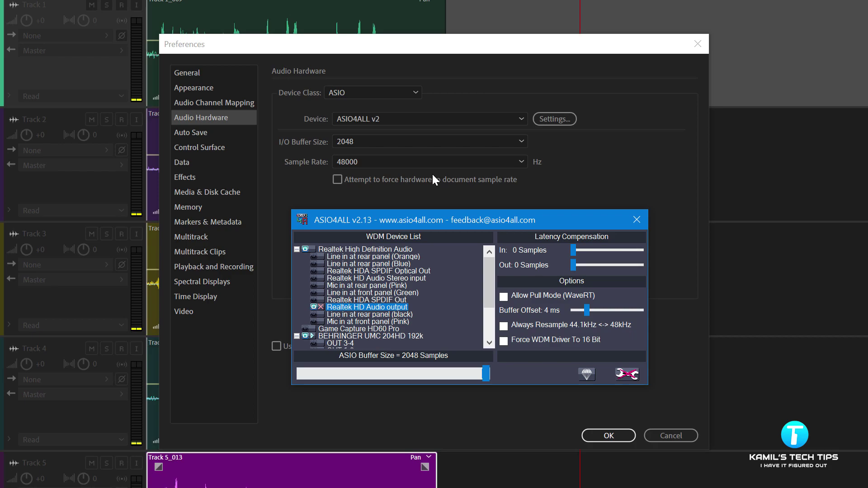
{"action": "mouse_move", "coordinate": [378, 307]}
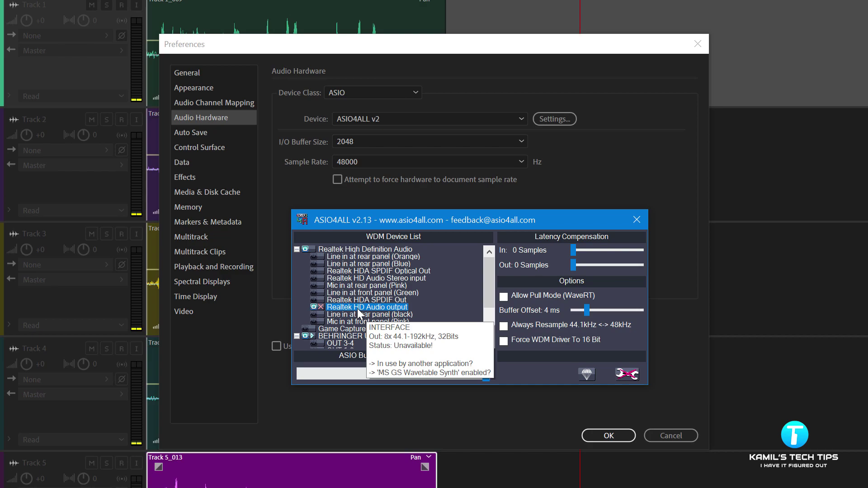
{"action": "scroll", "coordinate": [488, 286], "scroll_direction": "down", "scroll_amount": 1}
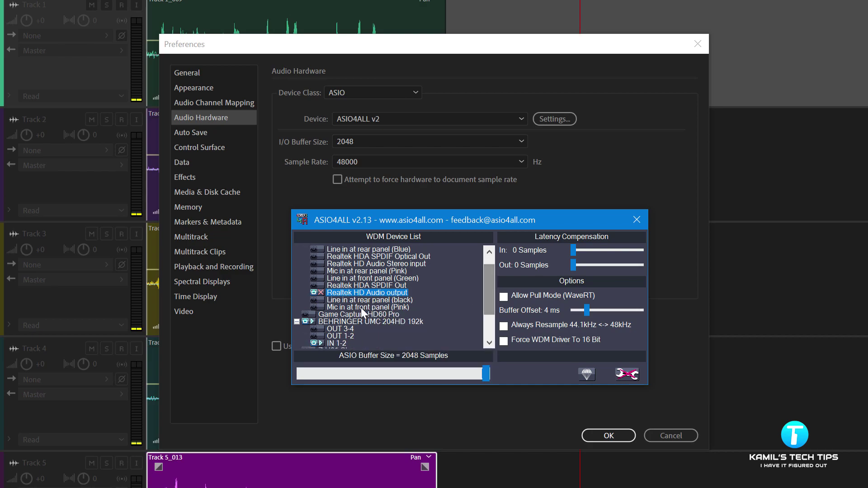
{"action": "mouse_move", "coordinate": [323, 295]}
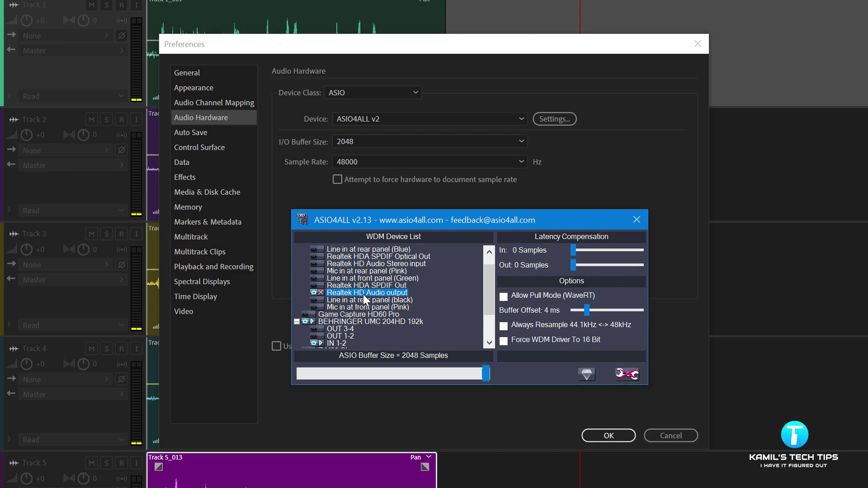
{"action": "left_click_drag", "start_coordinate": [489, 282], "coordinate": [484, 320]}
{"action": "mouse_move", "coordinate": [359, 277]}
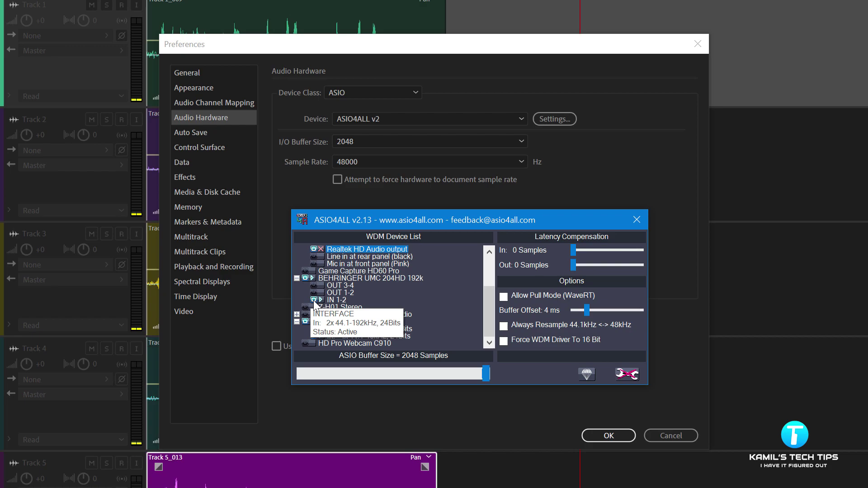
{"action": "mouse_move", "coordinate": [319, 338]}
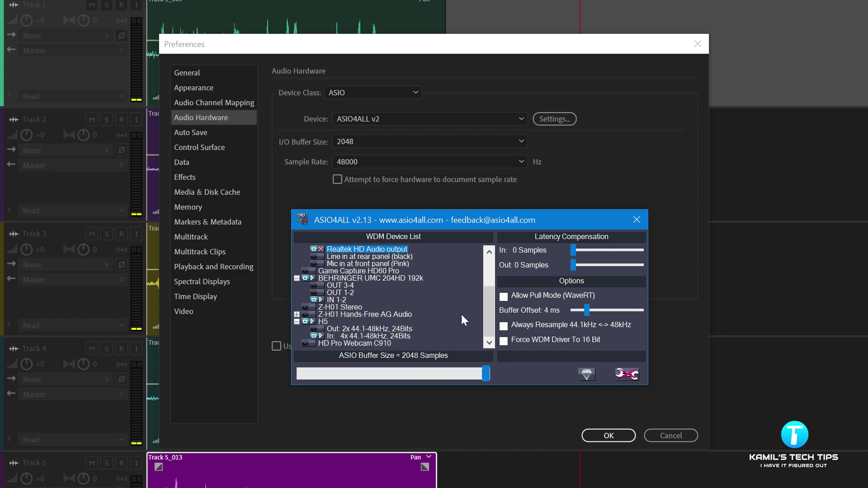
{"action": "left_click_drag", "start_coordinate": [490, 318], "coordinate": [487, 283]}
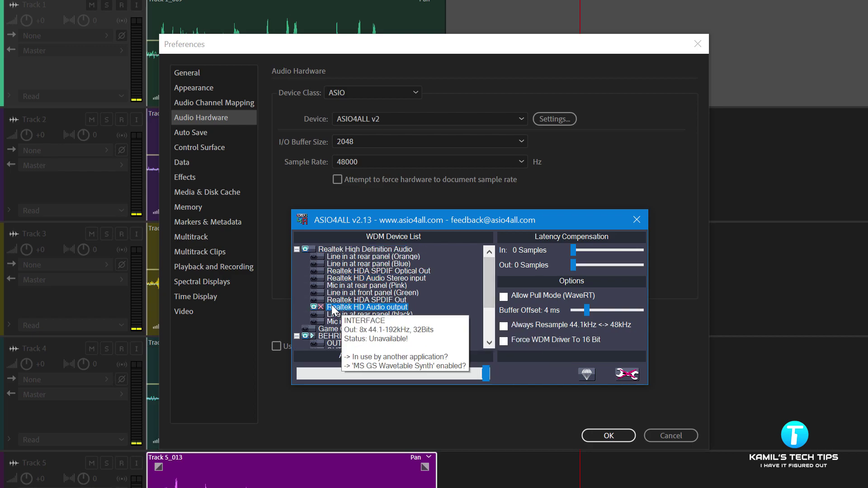
{"action": "mouse_move", "coordinate": [311, 250]}
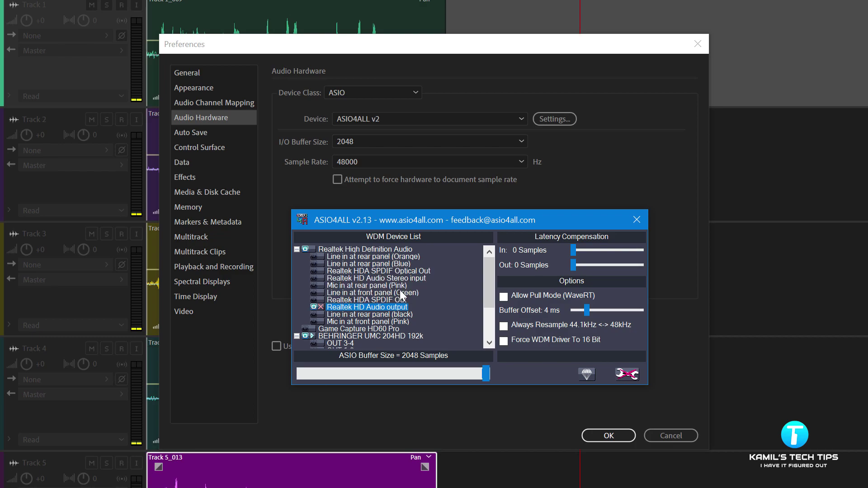
{"action": "left_click_drag", "start_coordinate": [489, 275], "coordinate": [484, 332]}
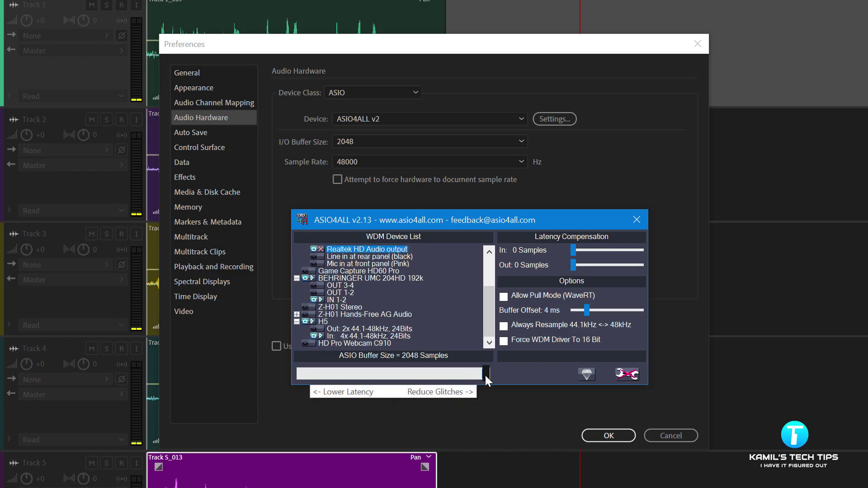
{"action": "mouse_move", "coordinate": [484, 316]}
{"action": "left_mouse_down"}
{"action": "mouse_move", "coordinate": [485, 278]}
{"action": "mouse_move", "coordinate": [490, 319]}
{"action": "left_mouse_up"}
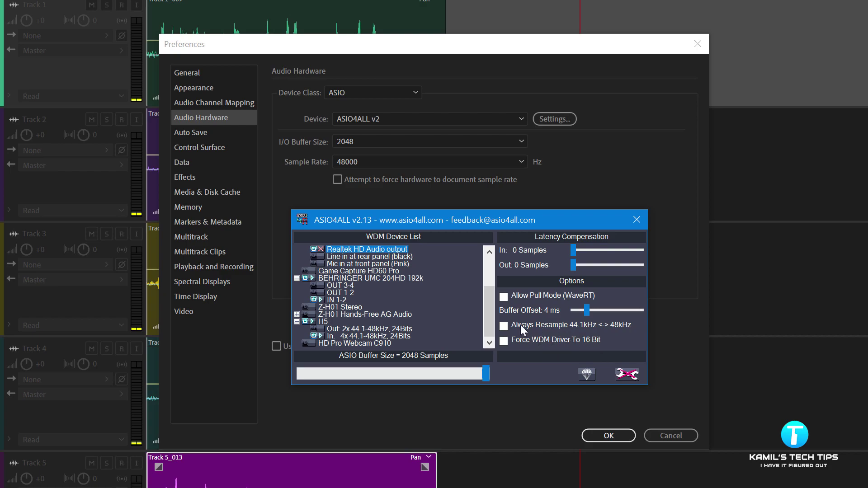
{"action": "left_click", "coordinate": [374, 279]}
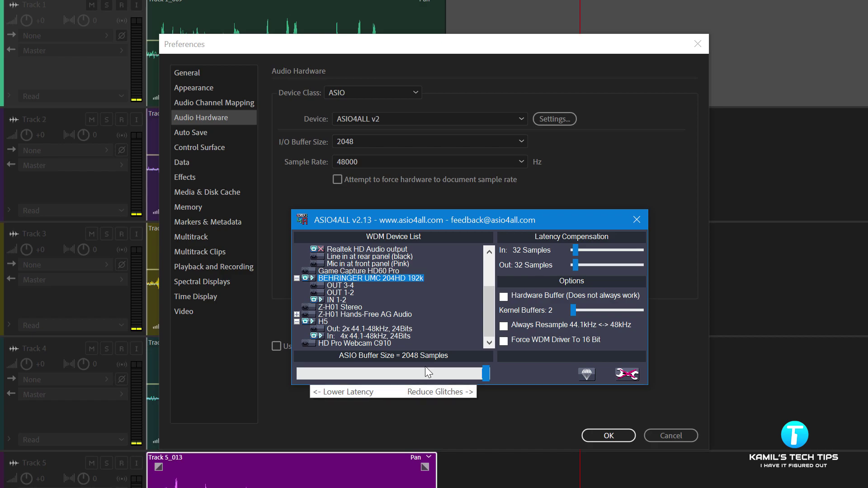
Review the BEHRINGER UMC 204HD in ASIO4ALL, toggling between simple and advanced views
{"action": "mouse_move", "coordinate": [484, 310]}
{"action": "left_mouse_down"}
{"action": "mouse_move", "coordinate": [490, 268]}
{"action": "mouse_move", "coordinate": [493, 300]}
{"action": "left_mouse_up"}
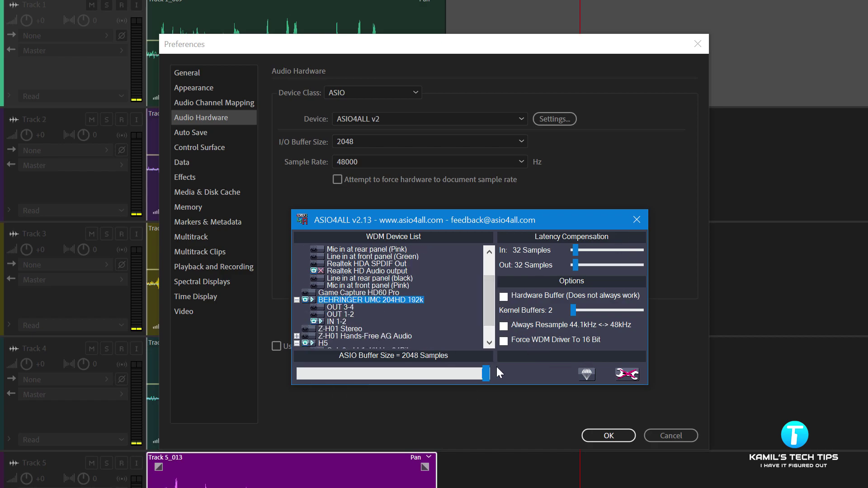
{"action": "scroll", "coordinate": [493, 314], "scroll_direction": "up", "scroll_amount": 3}
{"action": "left_click", "coordinate": [633, 374]}
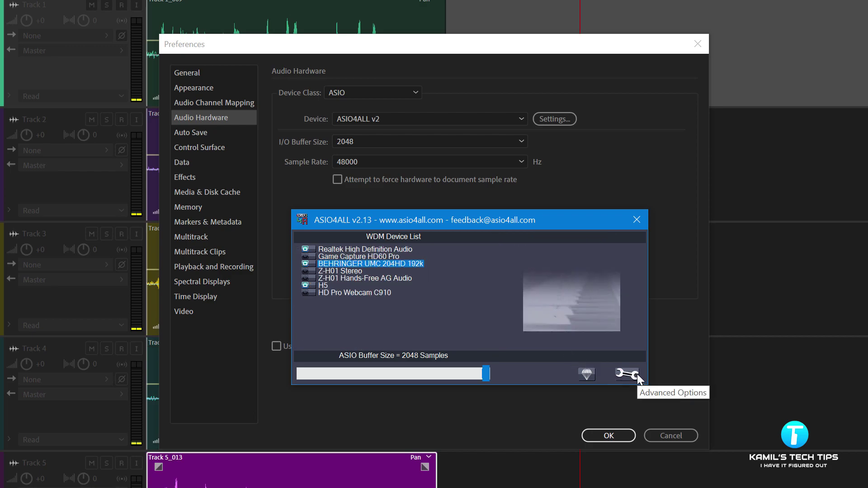
{"action": "left_click", "coordinate": [636, 373]}
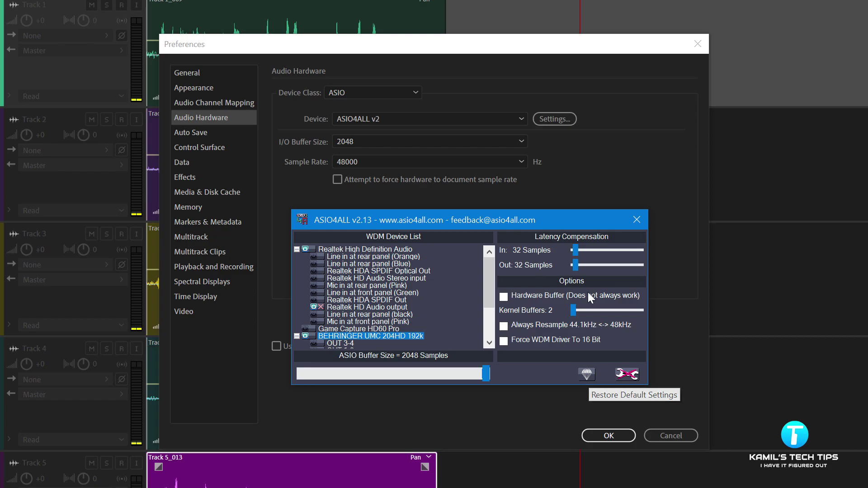
Close the ASIO4ALL panel and confirm Audition's Audio Hardware preferences with OK
{"action": "left_click", "coordinate": [642, 217]}
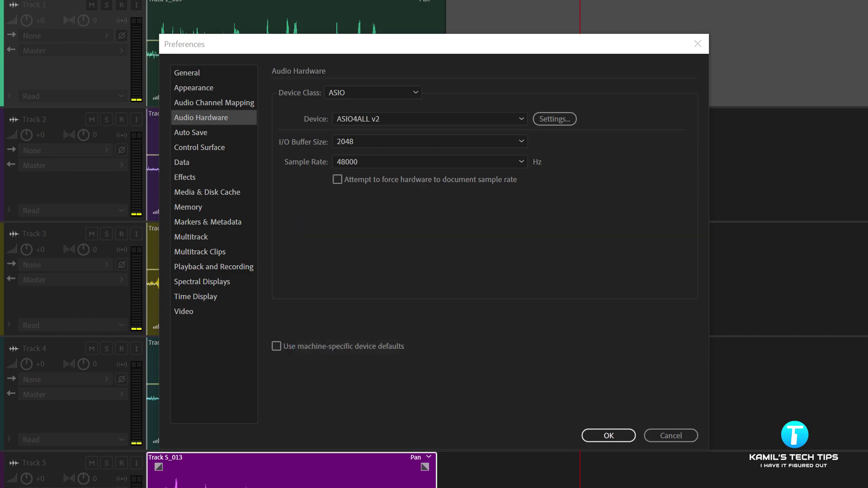
{"action": "key", "text": "alt+Tab"}
{"action": "key", "text": "alt+Tab"}
{"action": "left_click", "coordinate": [569, 255]}
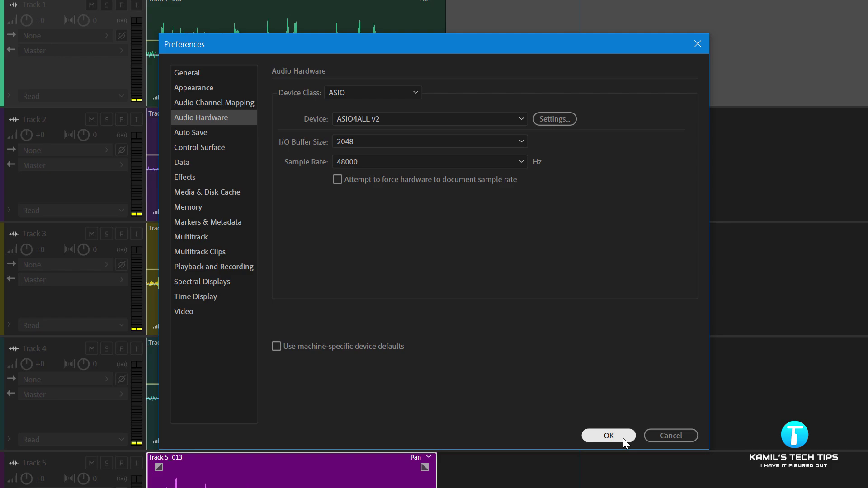
{"action": "left_click", "coordinate": [609, 436]}
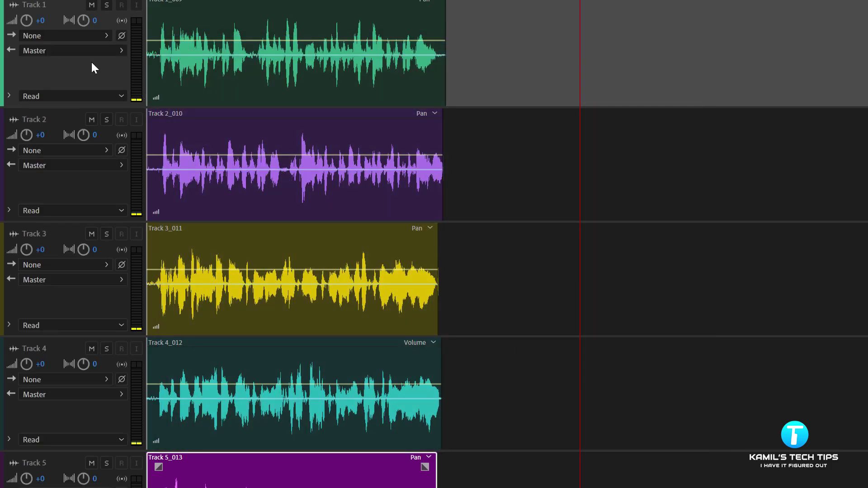
Browse Track 1's Mono and Stereo input options, then reopen the Audio Hardware preferences
{"action": "left_click", "coordinate": [69, 35]}
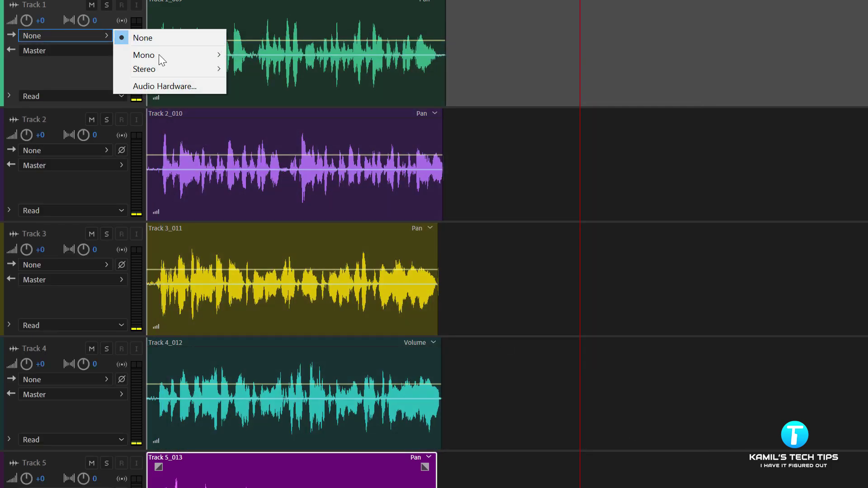
{"action": "mouse_move", "coordinate": [173, 56]}
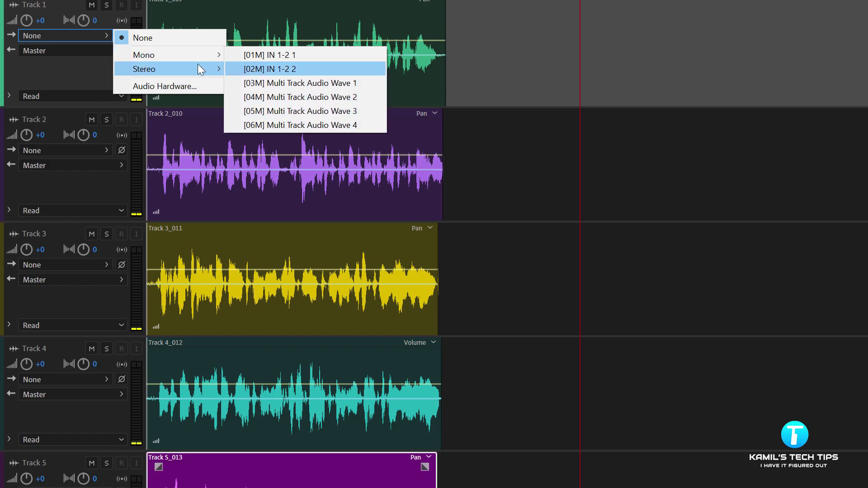
{"action": "mouse_move", "coordinate": [200, 71]}
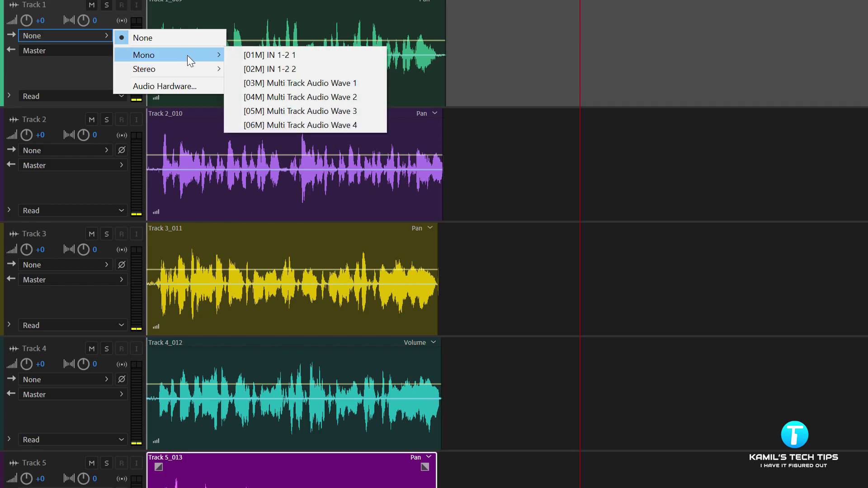
{"action": "left_click", "coordinate": [171, 87]}
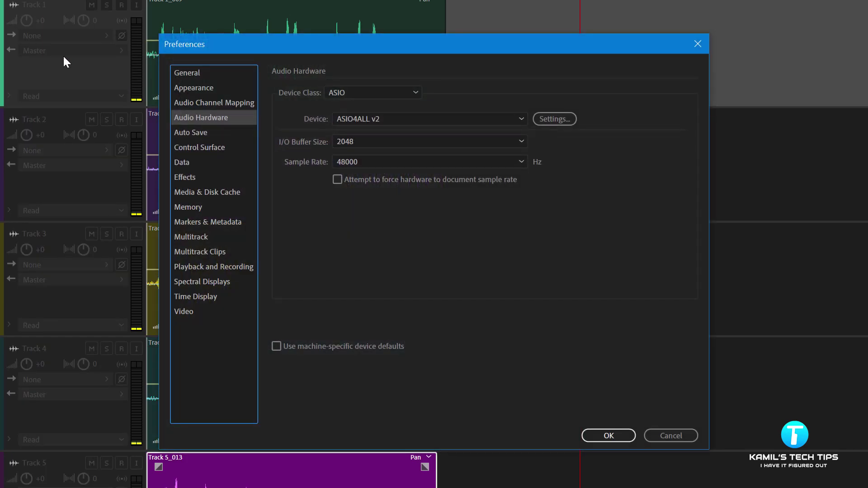